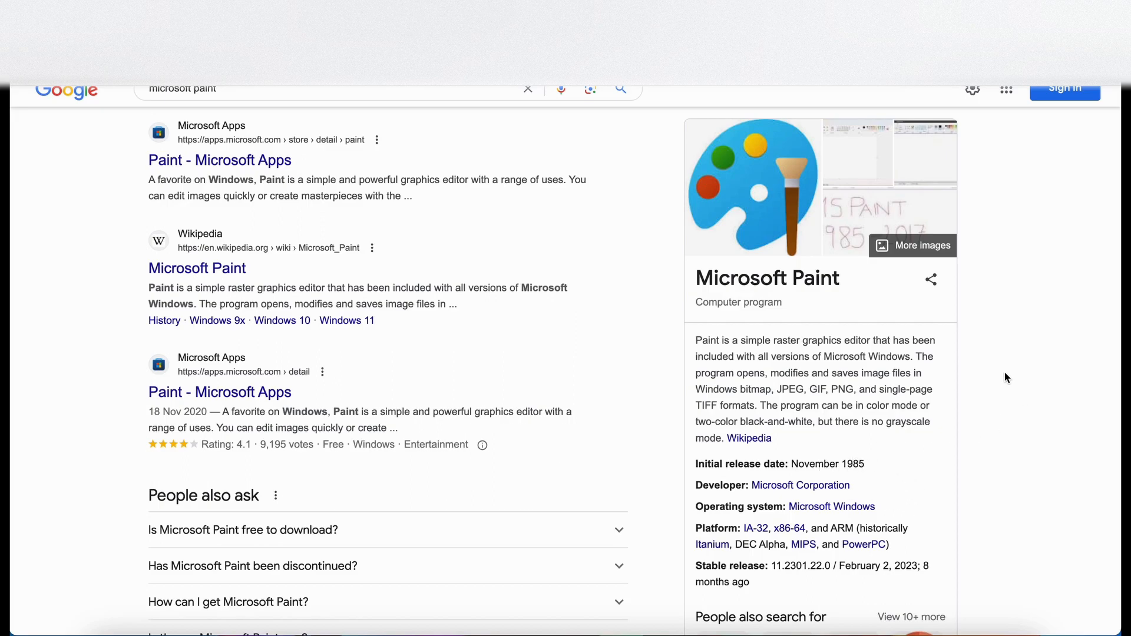
Open the JS Paint site from the search results for microsoft paint
{"action": "scroll", "coordinate": [980, 362], "scroll_direction": "down", "scroll_amount": 3}
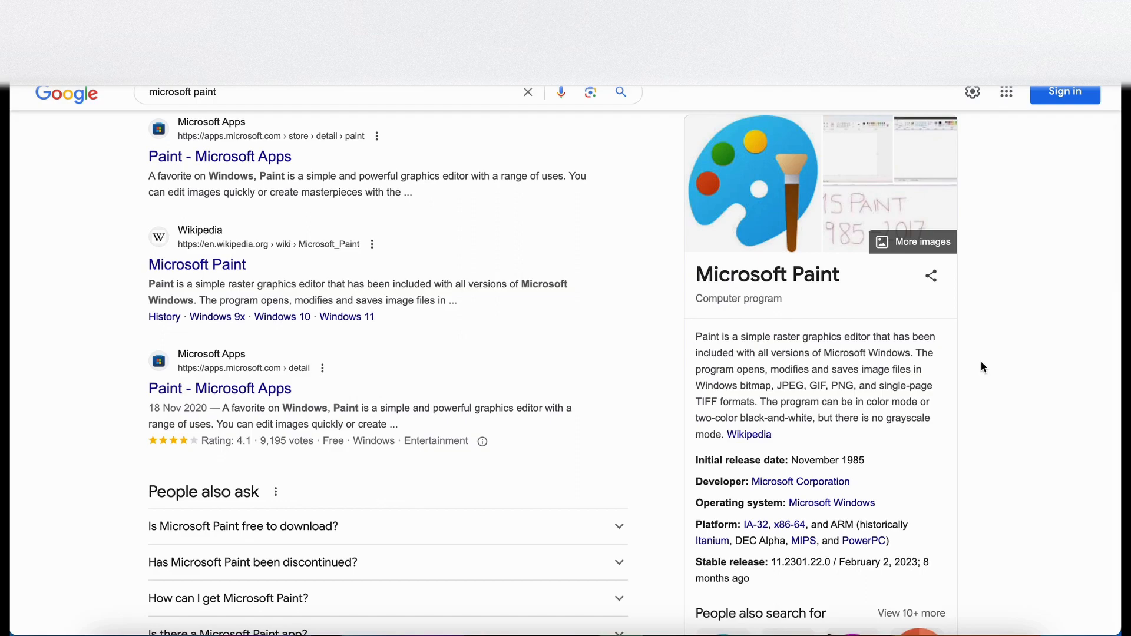
{"action": "scroll", "coordinate": [981, 361], "scroll_direction": "down", "scroll_amount": 1}
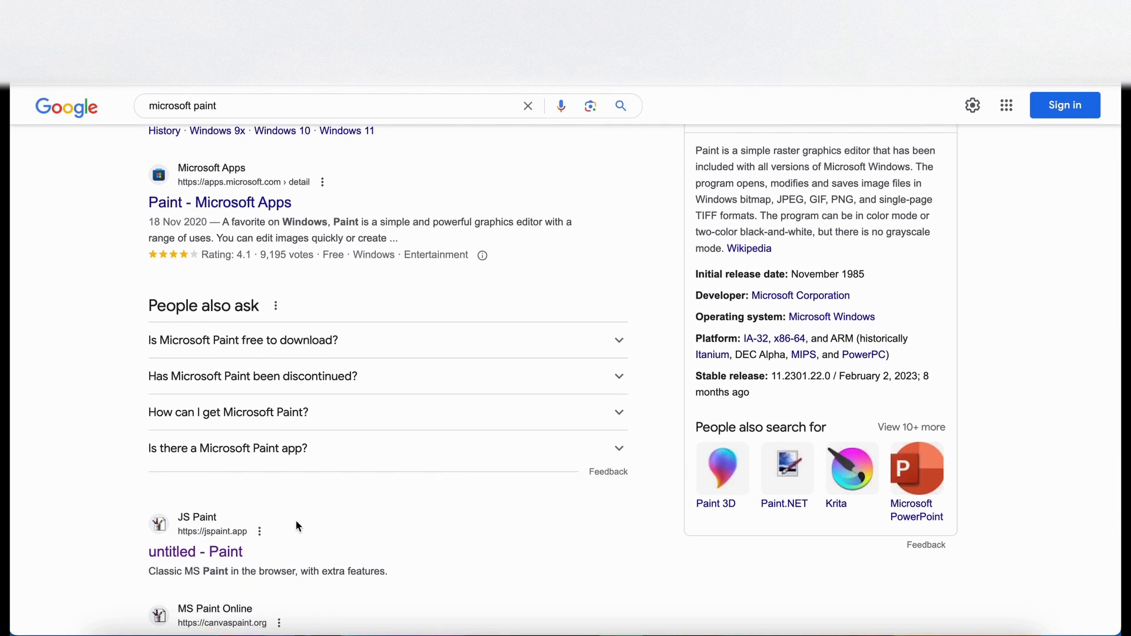
{"action": "left_click", "coordinate": [202, 557]}
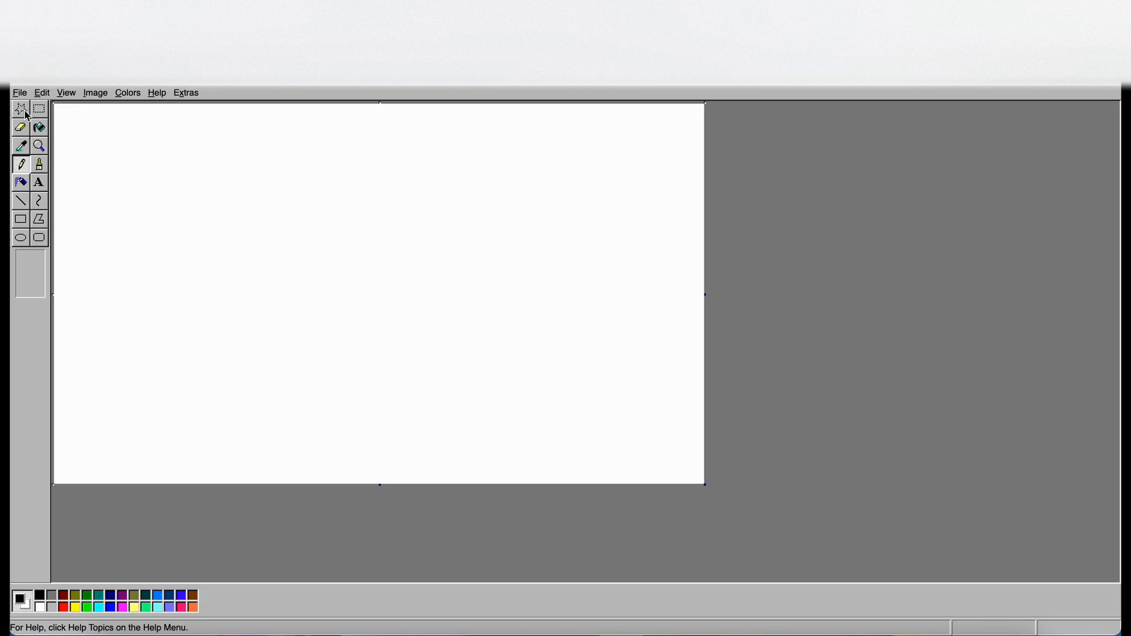
Scribble looping black freehand Pencil lines across the canvas and enlarge the canvas in both width and height
{"action": "left_click", "coordinate": [145, 163]}
{"action": "mouse_move", "coordinate": [124, 137]}
{"action": "left_mouse_down"}
{"action": "mouse_move", "coordinate": [193, 119]}
{"action": "mouse_move", "coordinate": [385, 178]}
{"action": "mouse_move", "coordinate": [422, 229]}
{"action": "mouse_move", "coordinate": [289, 252]}
{"action": "mouse_move", "coordinate": [192, 236]}
{"action": "mouse_move", "coordinate": [391, 329]}
{"action": "mouse_move", "coordinate": [604, 287]}
{"action": "mouse_move", "coordinate": [638, 337]}
{"action": "left_mouse_up"}
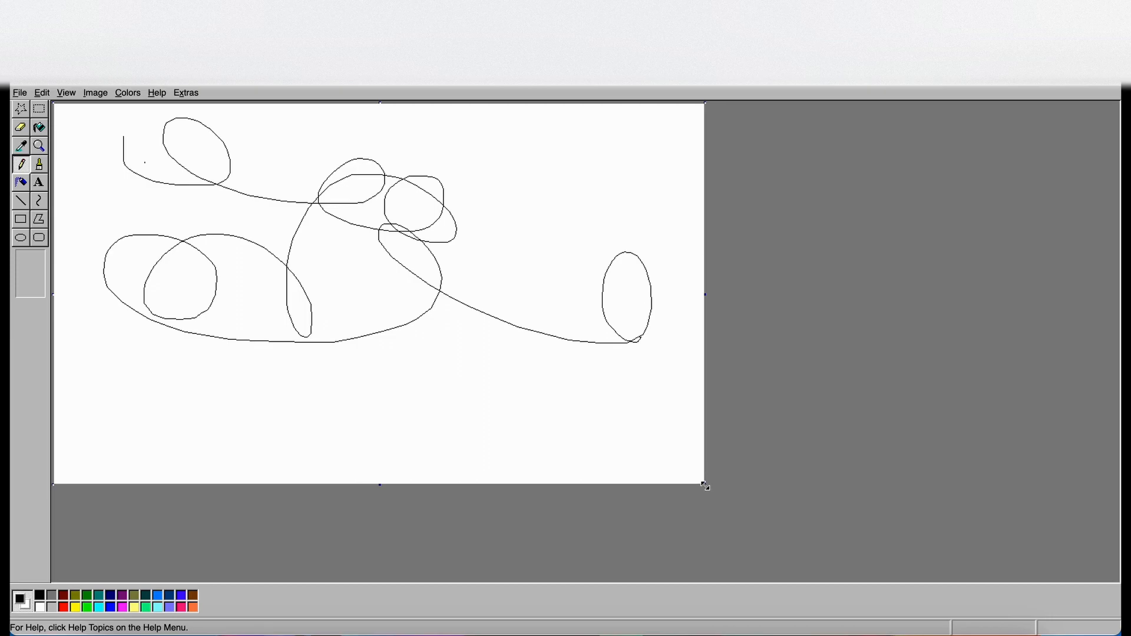
{"action": "mouse_move", "coordinate": [705, 485]}
{"action": "left_mouse_down"}
{"action": "mouse_move", "coordinate": [887, 515]}
{"action": "mouse_move", "coordinate": [944, 553]}
{"action": "left_mouse_up"}
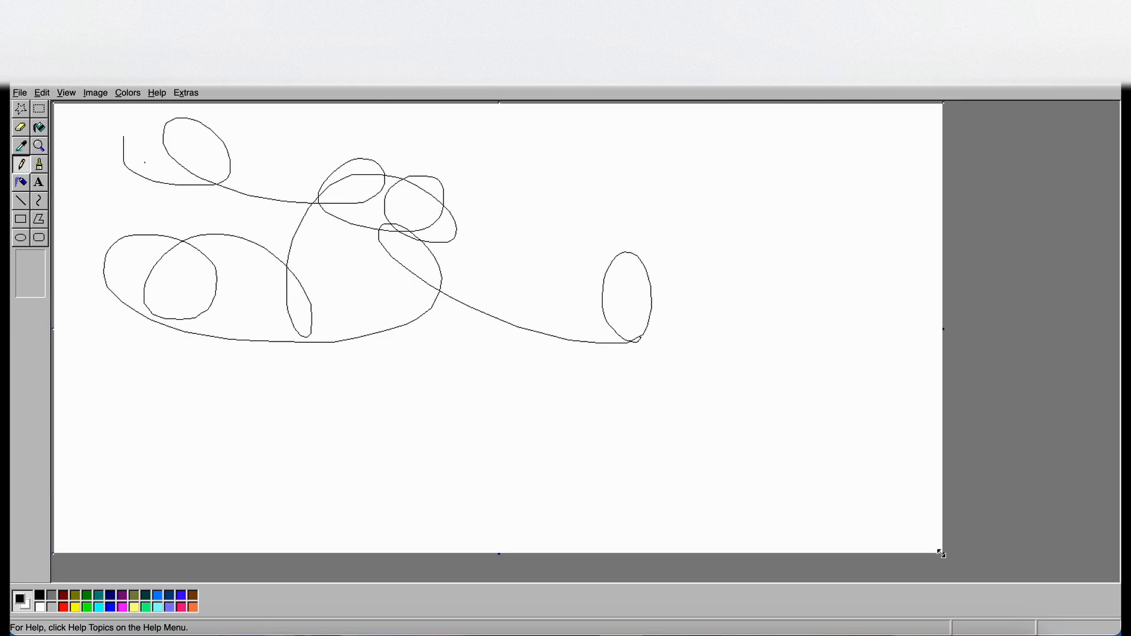
{"action": "left_click_drag", "start_coordinate": [944, 328], "coordinate": [909, 328]}
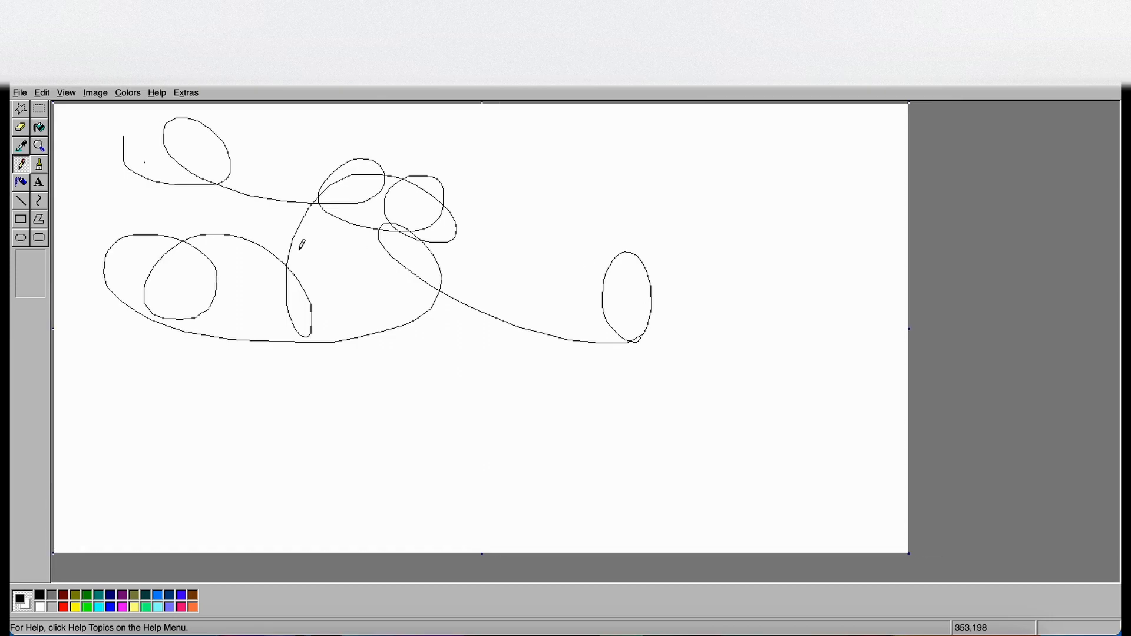
{"action": "mouse_move", "coordinate": [600, 202]}
{"action": "left_mouse_down"}
{"action": "mouse_move", "coordinate": [551, 302]}
{"action": "mouse_move", "coordinate": [530, 216]}
{"action": "mouse_move", "coordinate": [266, 262]}
{"action": "left_mouse_up"}
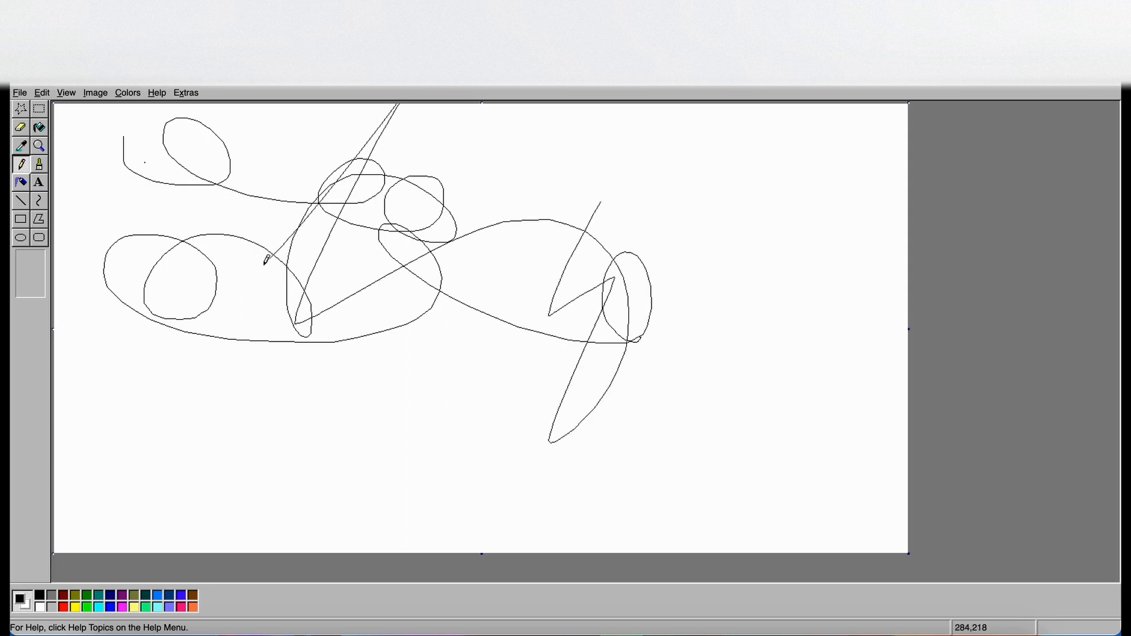
Select a free-form area around the loops in the right part of the scribble and delete it
{"action": "left_click", "coordinate": [22, 110]}
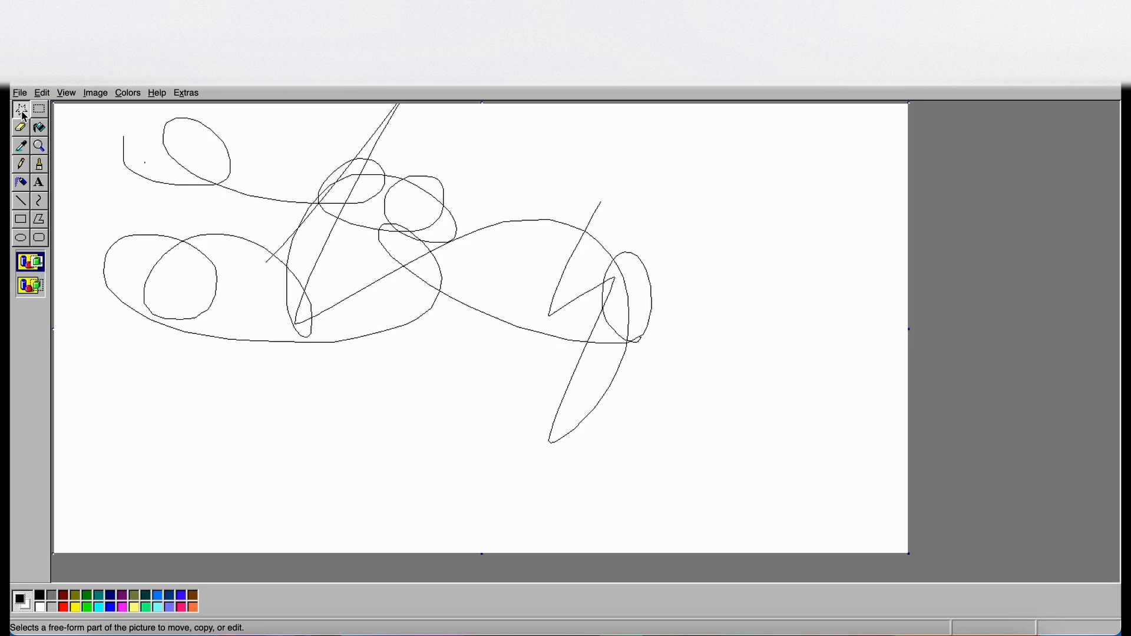
{"action": "mouse_move", "coordinate": [377, 195]}
{"action": "left_mouse_down"}
{"action": "mouse_move", "coordinate": [631, 375]}
{"action": "mouse_move", "coordinate": [675, 209]}
{"action": "mouse_move", "coordinate": [427, 230]}
{"action": "left_mouse_up"}
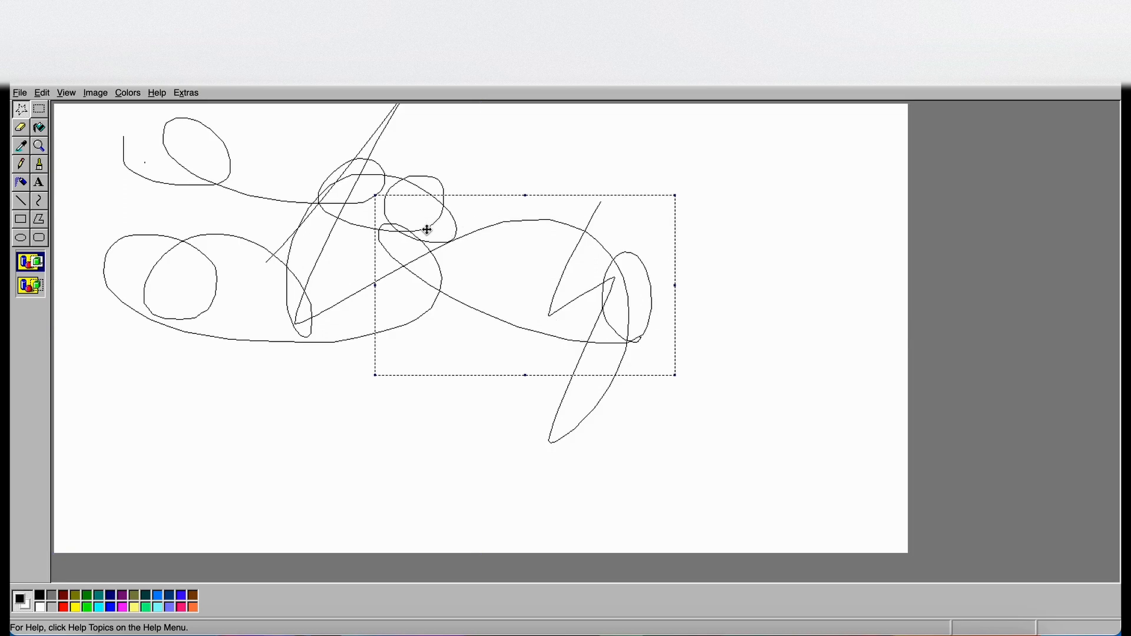
{"action": "left_click_drag", "start_coordinate": [535, 277], "coordinate": [753, 205]}
{"action": "key", "text": "Delete"}
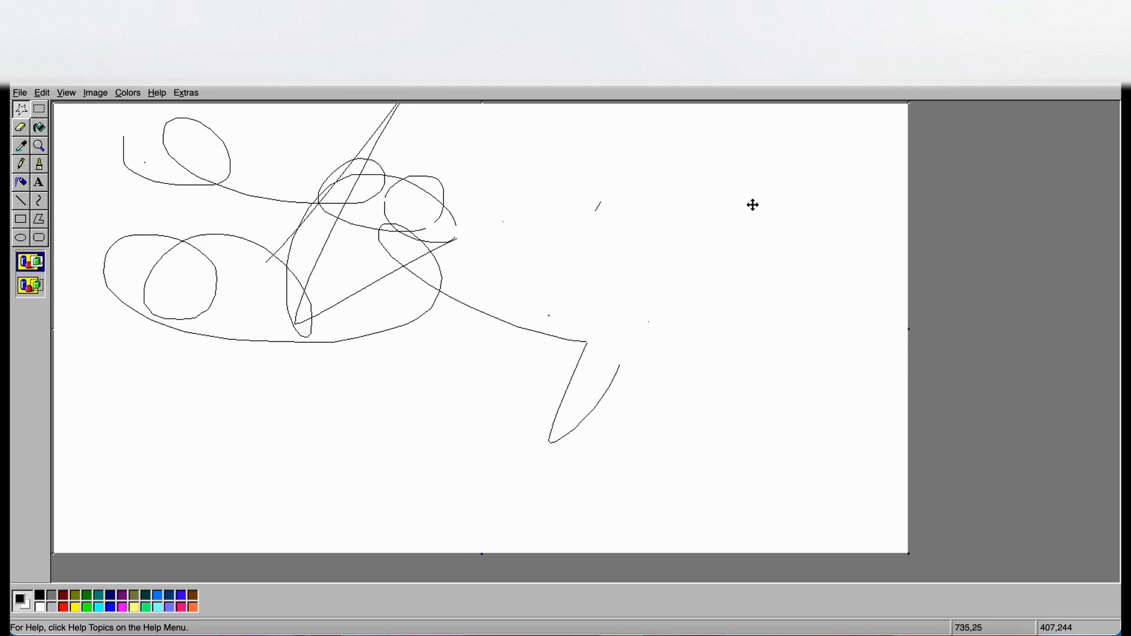
Erase parts of the upper scribble with the default eraser, and parts of the left loops with the largest eraser size
{"action": "left_click", "coordinate": [45, 115]}
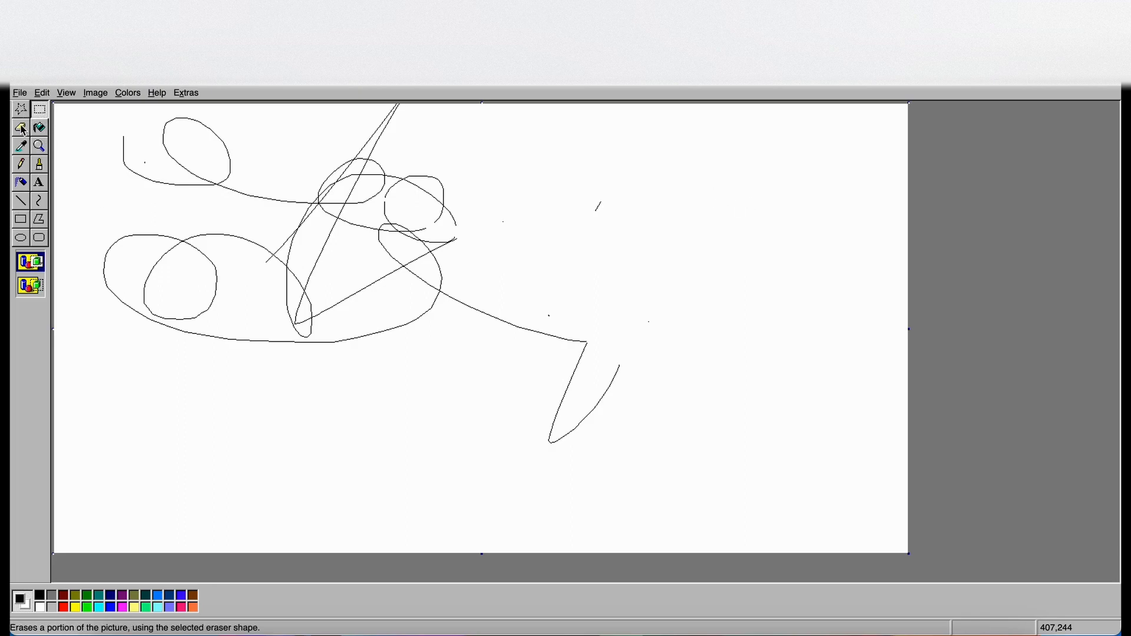
{"action": "left_click", "coordinate": [22, 129]}
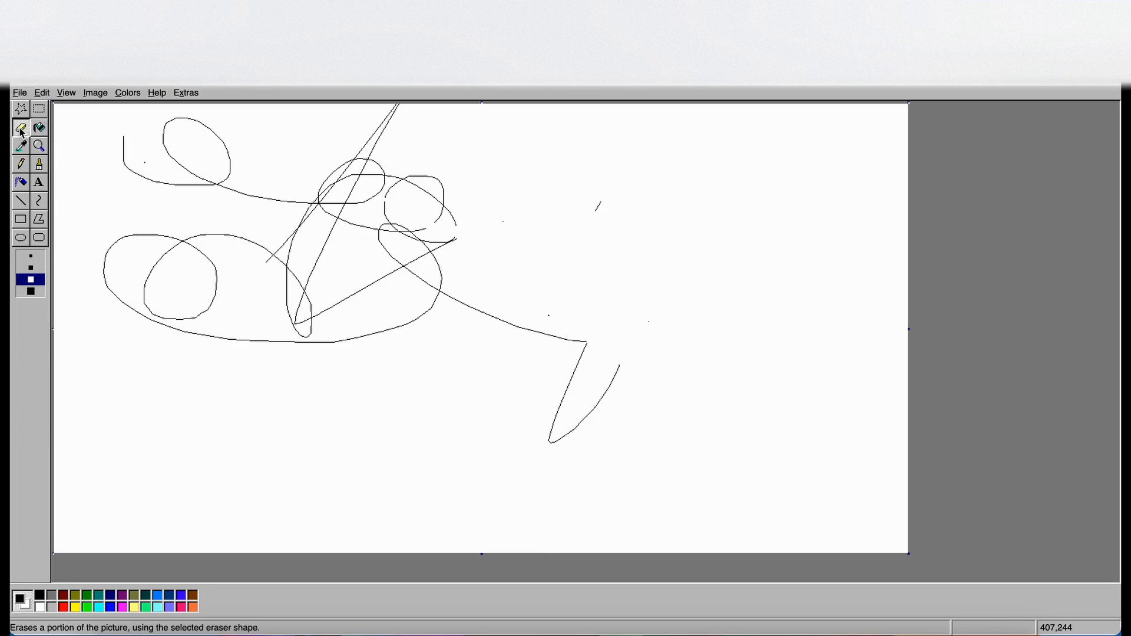
{"action": "mouse_move", "coordinate": [270, 118]}
{"action": "left_mouse_down"}
{"action": "mouse_move", "coordinate": [263, 219]}
{"action": "mouse_move", "coordinate": [288, 225]}
{"action": "mouse_move", "coordinate": [355, 163]}
{"action": "left_mouse_up"}
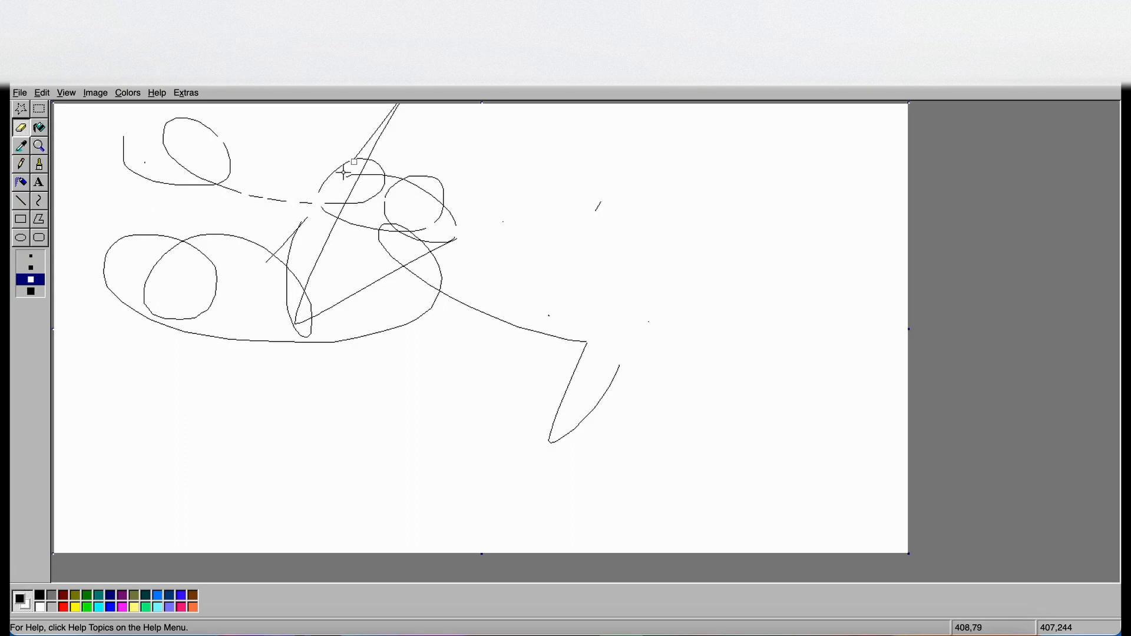
{"action": "left_click", "coordinate": [32, 291]}
{"action": "left_click", "coordinate": [31, 278]}
{"action": "left_click", "coordinate": [31, 291]}
{"action": "mouse_move", "coordinate": [172, 268]}
{"action": "left_mouse_down"}
{"action": "mouse_move", "coordinate": [175, 239]}
{"action": "mouse_move", "coordinate": [140, 307]}
{"action": "mouse_move", "coordinate": [200, 312]}
{"action": "mouse_move", "coordinate": [212, 284]}
{"action": "left_mouse_up"}
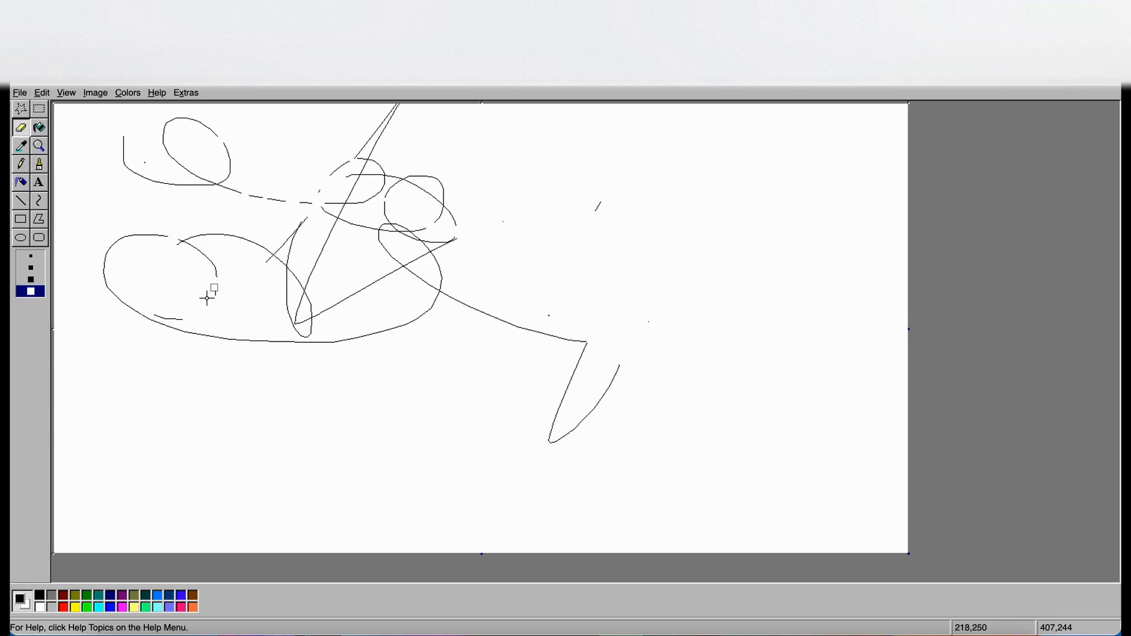
Spray red over the right half of the canvas with the Airbrush at its largest size
{"action": "left_click", "coordinate": [24, 146]}
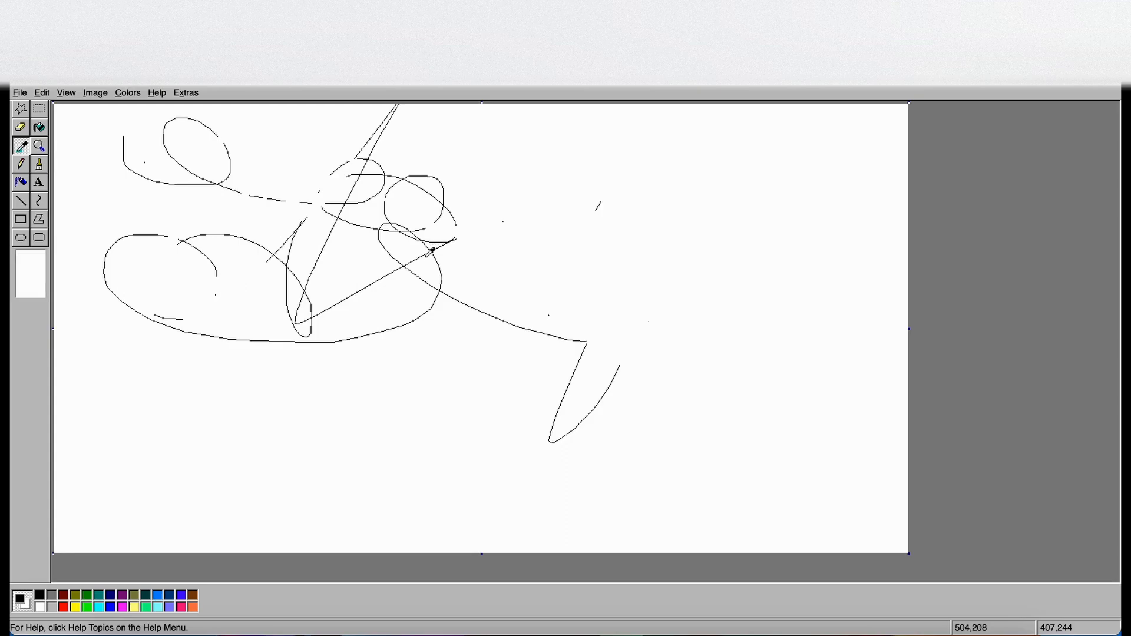
{"action": "left_click", "coordinate": [21, 166]}
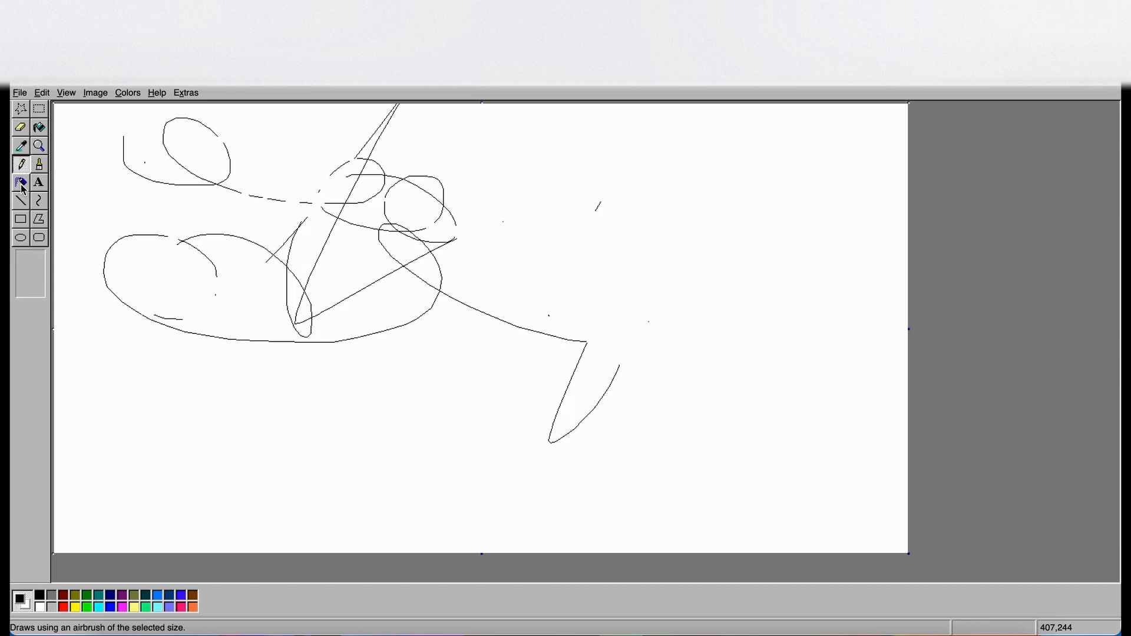
{"action": "left_click", "coordinate": [24, 184]}
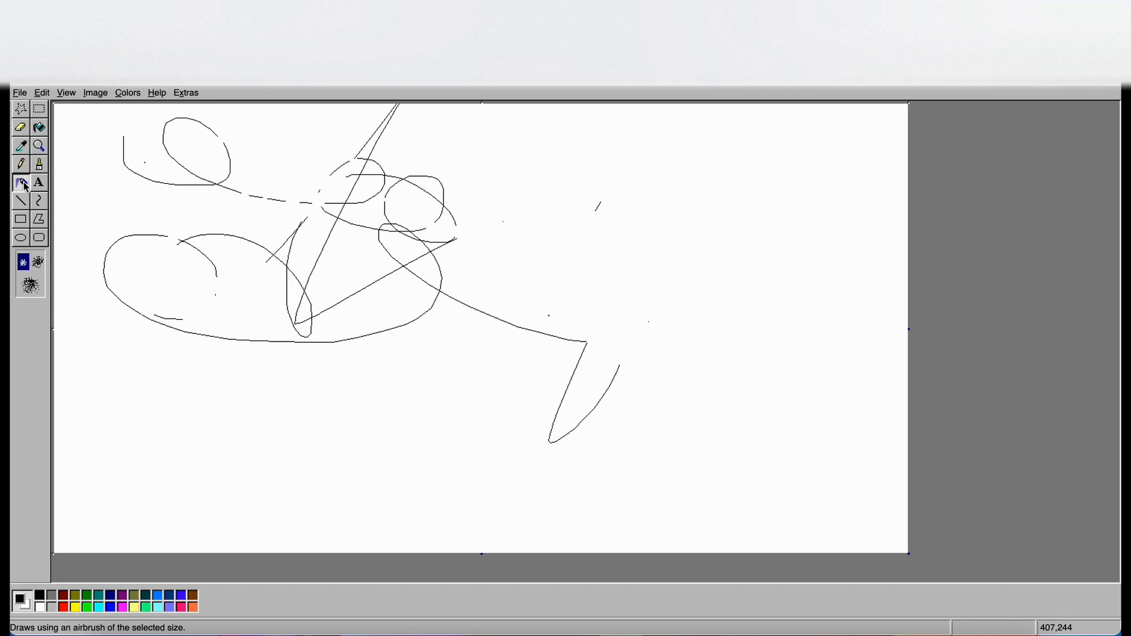
{"action": "left_click", "coordinate": [32, 287]}
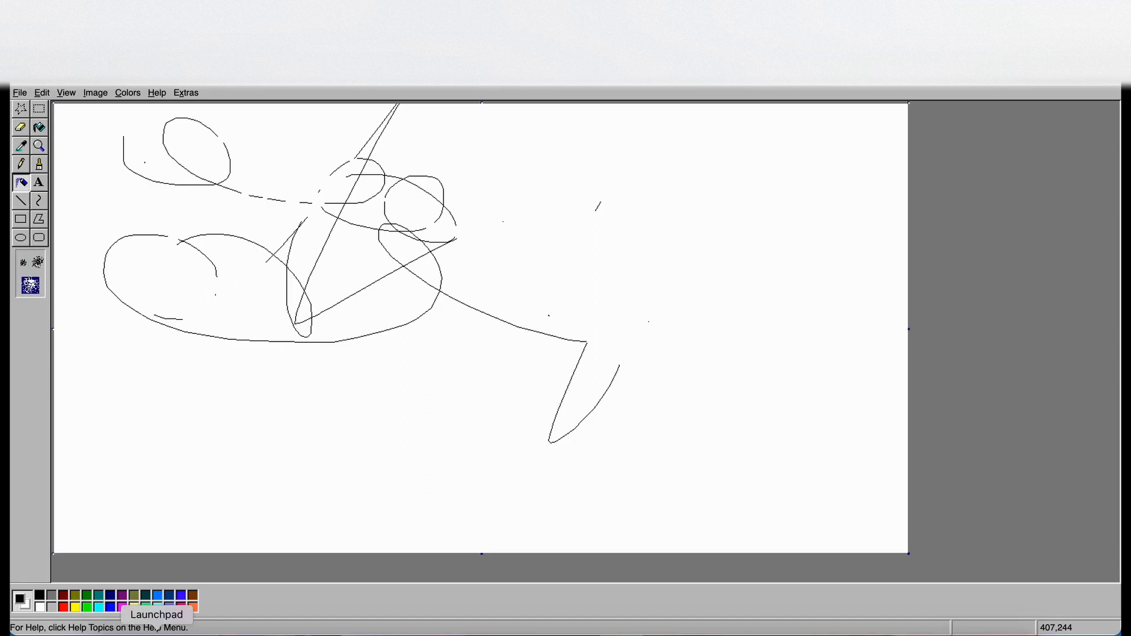
{"action": "left_click", "coordinate": [63, 607]}
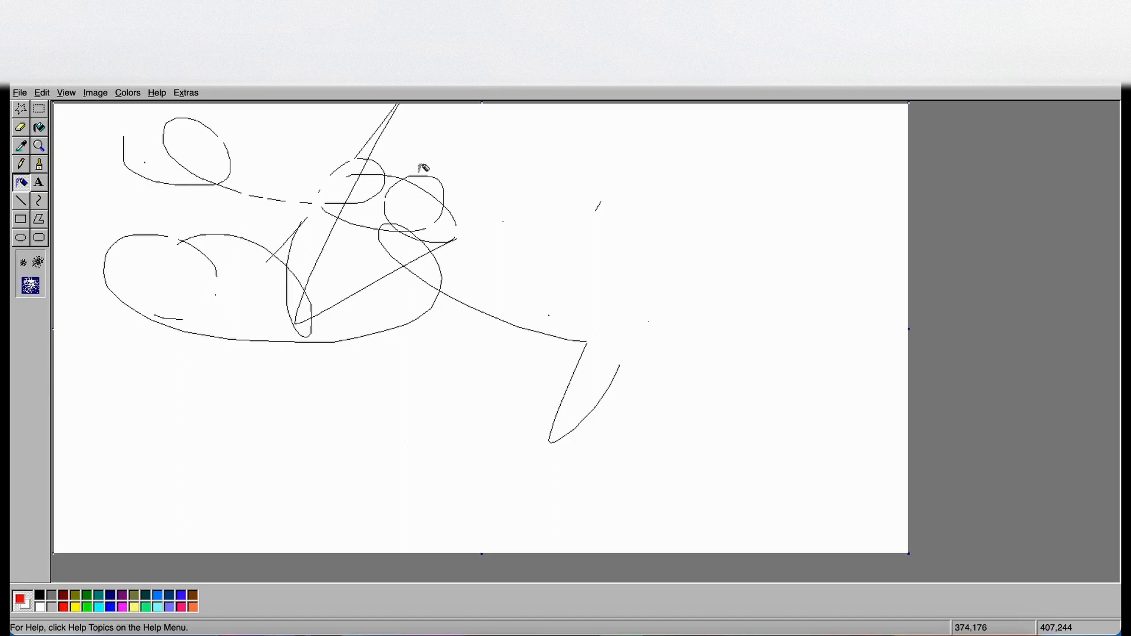
{"action": "left_click_drag", "start_coordinate": [629, 137], "coordinate": [695, 280]}
{"action": "mouse_move", "coordinate": [736, 239]}
{"action": "left_mouse_down"}
{"action": "mouse_move", "coordinate": [732, 267]}
{"action": "mouse_move", "coordinate": [741, 158]}
{"action": "mouse_move", "coordinate": [863, 234]}
{"action": "mouse_move", "coordinate": [523, 323]}
{"action": "mouse_move", "coordinate": [580, 121]}
{"action": "mouse_move", "coordinate": [607, 214]}
{"action": "mouse_move", "coordinate": [497, 249]}
{"action": "mouse_move", "coordinate": [626, 168]}
{"action": "mouse_move", "coordinate": [823, 201]}
{"action": "mouse_move", "coordinate": [796, 347]}
{"action": "mouse_move", "coordinate": [598, 244]}
{"action": "mouse_move", "coordinate": [621, 108]}
{"action": "mouse_move", "coordinate": [746, 173]}
{"action": "mouse_move", "coordinate": [656, 282]}
{"action": "mouse_move", "coordinate": [582, 216]}
{"action": "mouse_move", "coordinate": [626, 115]}
{"action": "mouse_move", "coordinate": [796, 200]}
{"action": "mouse_move", "coordinate": [767, 280]}
{"action": "mouse_move", "coordinate": [818, 269]}
{"action": "mouse_move", "coordinate": [805, 350]}
{"action": "mouse_move", "coordinate": [536, 413]}
{"action": "mouse_move", "coordinate": [847, 289]}
{"action": "mouse_move", "coordinate": [517, 228]}
{"action": "mouse_move", "coordinate": [561, 442]}
{"action": "mouse_move", "coordinate": [703, 241]}
{"action": "mouse_move", "coordinate": [708, 426]}
{"action": "mouse_move", "coordinate": [564, 285]}
{"action": "mouse_move", "coordinate": [788, 178]}
{"action": "mouse_move", "coordinate": [571, 469]}
{"action": "mouse_move", "coordinate": [384, 266]}
{"action": "mouse_move", "coordinate": [520, 181]}
{"action": "mouse_move", "coordinate": [685, 389]}
{"action": "mouse_move", "coordinate": [651, 286]}
{"action": "mouse_move", "coordinate": [830, 130]}
{"action": "mouse_move", "coordinate": [871, 252]}
{"action": "mouse_move", "coordinate": [682, 364]}
{"action": "left_mouse_up"}
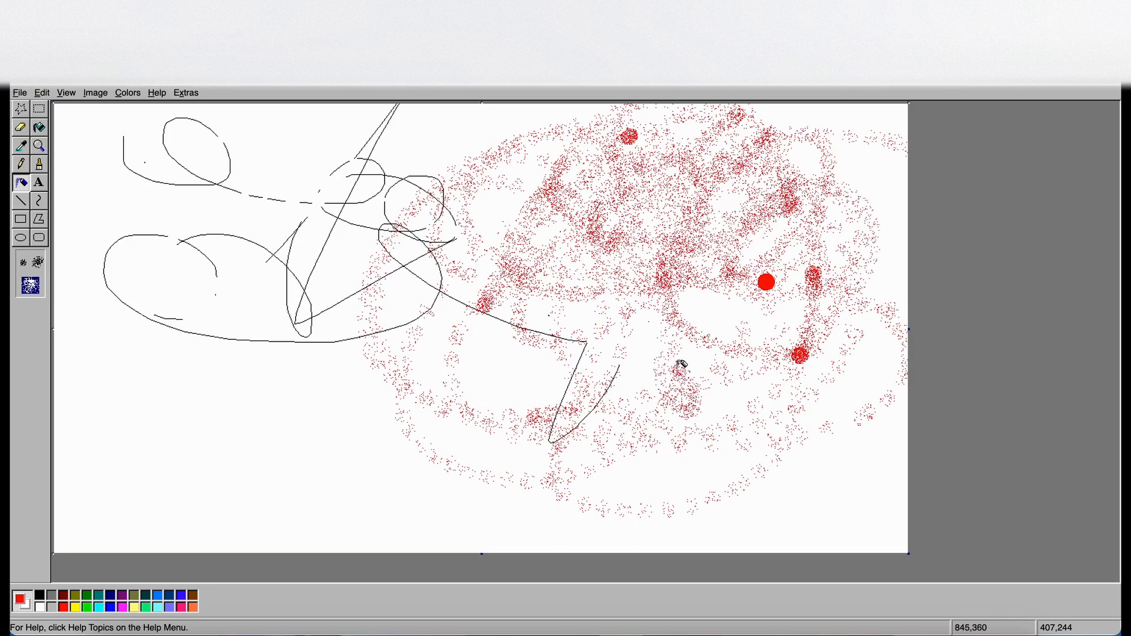
Draw four red straight lines at the thickest width: two nearly horizontal and two crossing diagonals
{"action": "left_click", "coordinate": [22, 202]}
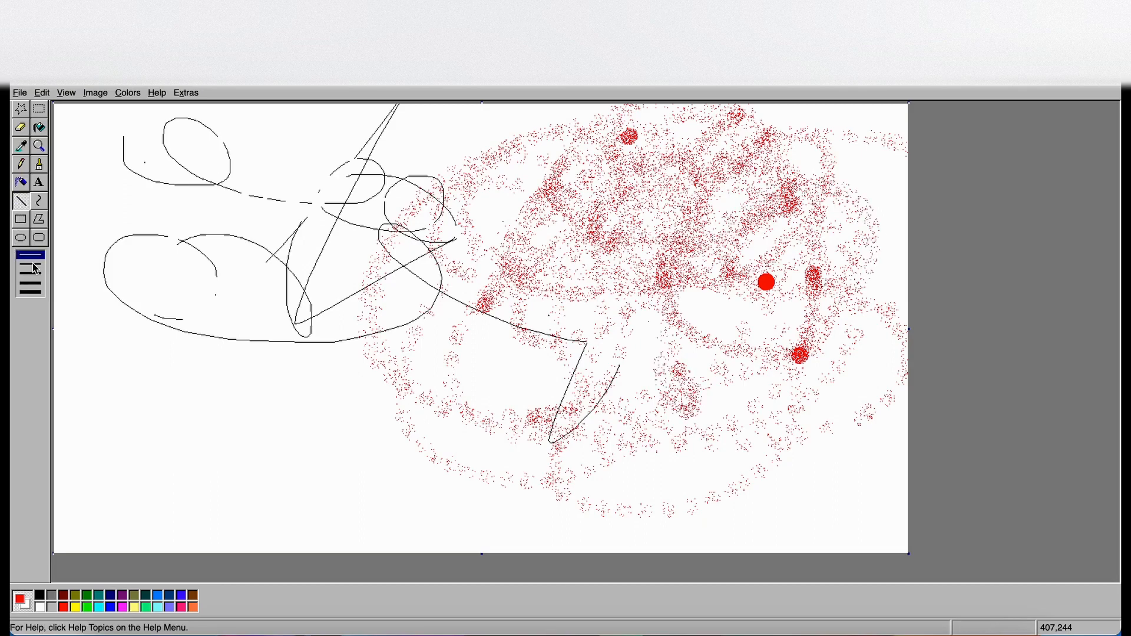
{"action": "left_click", "coordinate": [32, 295]}
{"action": "left_click_drag", "start_coordinate": [130, 414], "coordinate": [612, 433]}
{"action": "left_click_drag", "start_coordinate": [607, 486], "coordinate": [305, 171]}
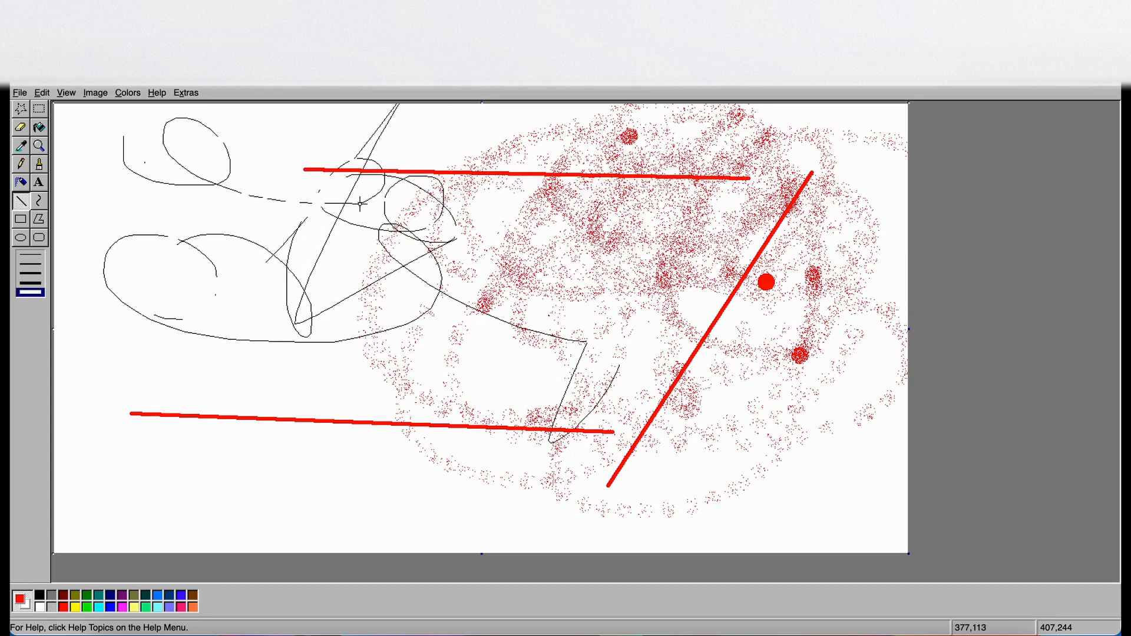
{"action": "left_click_drag", "start_coordinate": [382, 214], "coordinate": [714, 390]}
Draw an outline-only red rectangle near the canvas bottom and two overlapping white-filled, red-outlined rectangles above it
{"action": "left_click", "coordinate": [20, 220]}
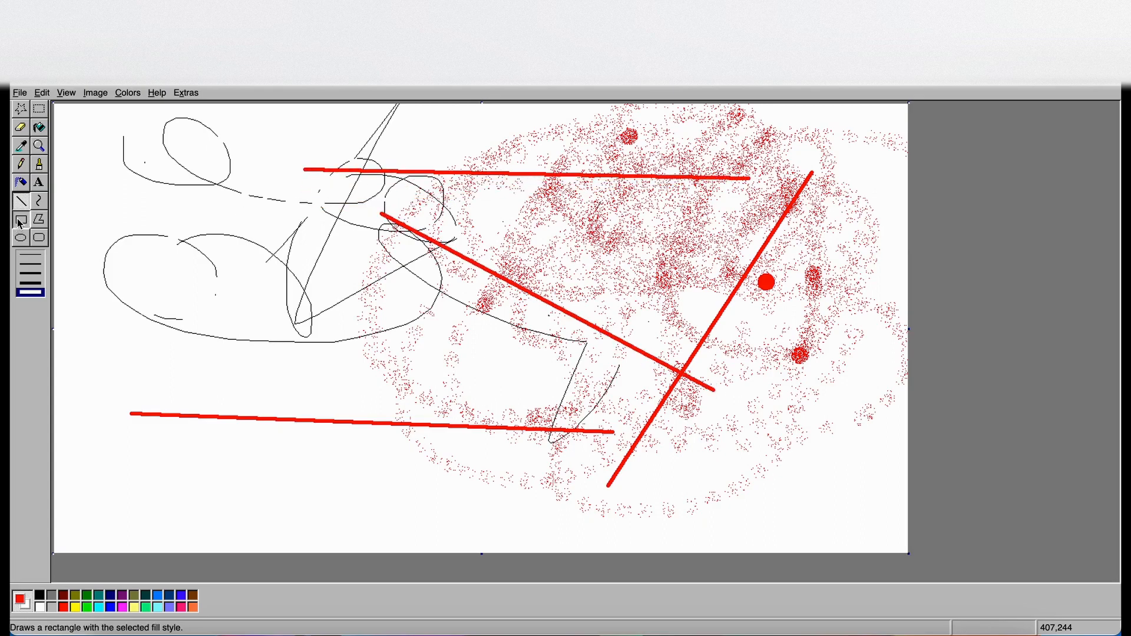
{"action": "left_click_drag", "start_coordinate": [190, 473], "coordinate": [432, 540]}
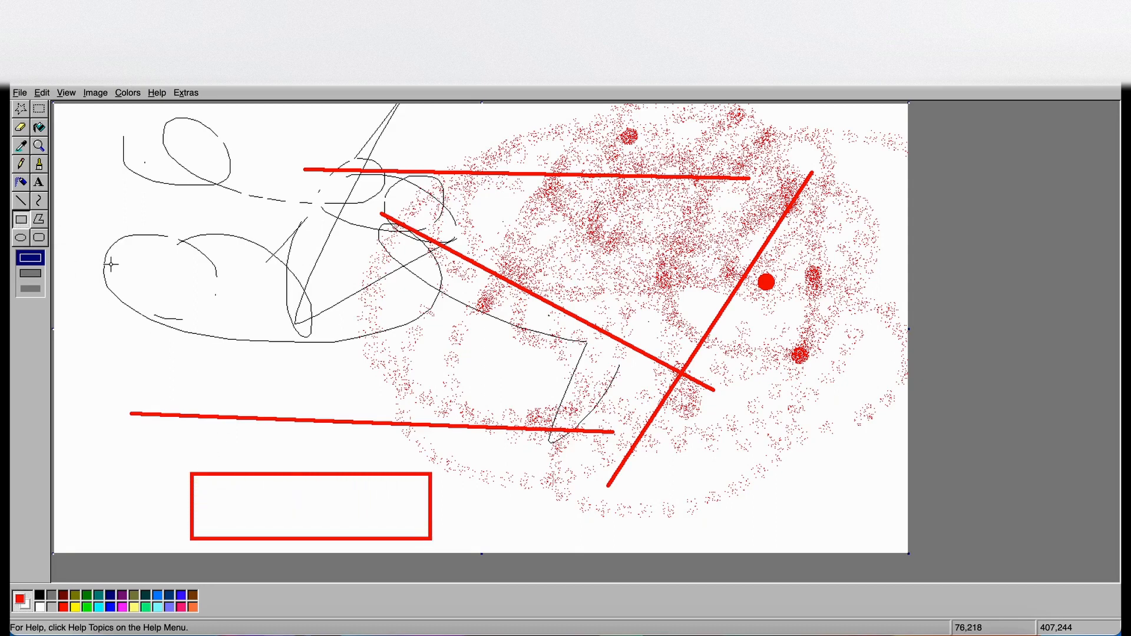
{"action": "left_click", "coordinate": [33, 273]}
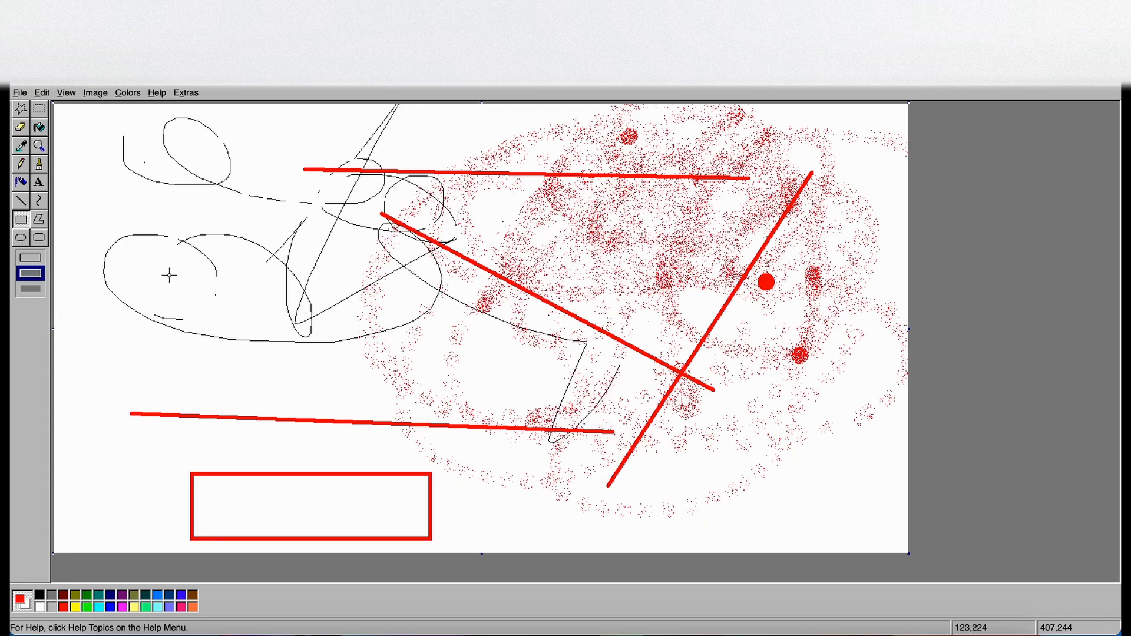
{"action": "left_click_drag", "start_coordinate": [203, 275], "coordinate": [417, 379]}
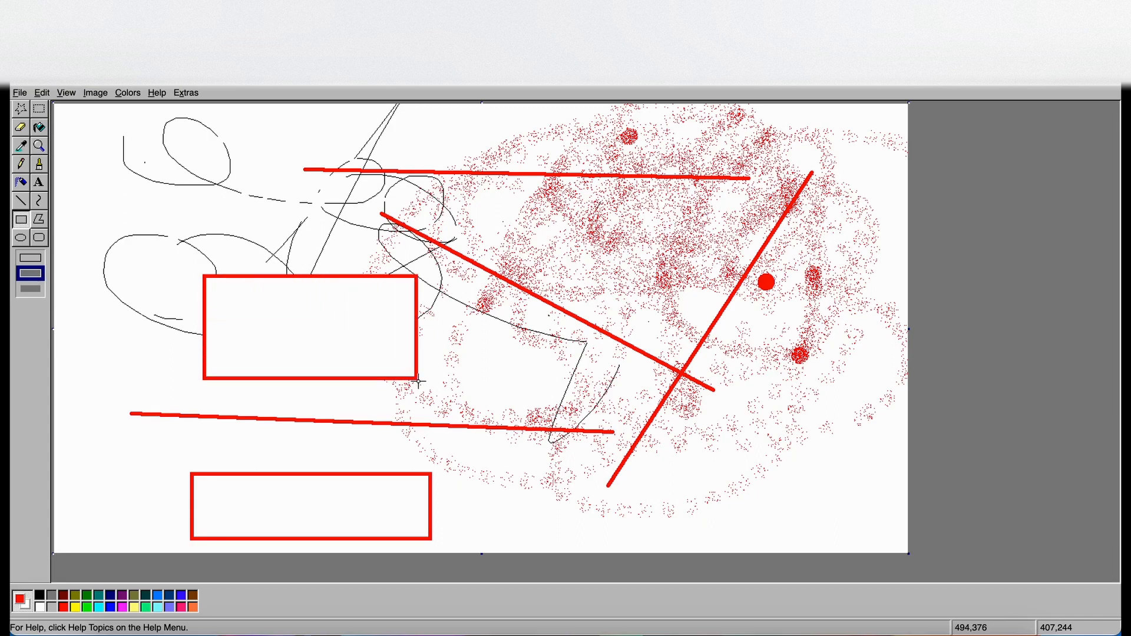
{"action": "mouse_move", "coordinate": [309, 316]}
{"action": "left_mouse_down"}
{"action": "mouse_move", "coordinate": [355, 296]}
{"action": "mouse_move", "coordinate": [416, 212]}
{"action": "mouse_move", "coordinate": [397, 223]}
{"action": "left_mouse_up"}
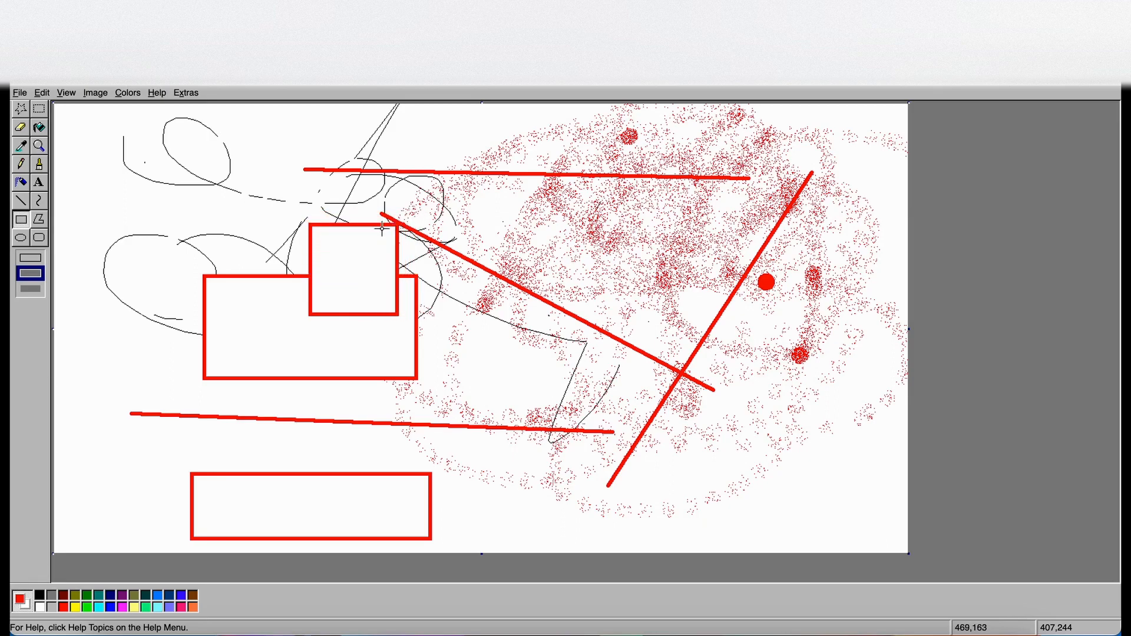
Draw an outline-only square at the canvas's left, a white-filled outlined one near its top, and a solid red rectangle at its right
{"action": "left_click", "coordinate": [30, 257]}
{"action": "left_click_drag", "start_coordinate": [88, 214], "coordinate": [172, 288]}
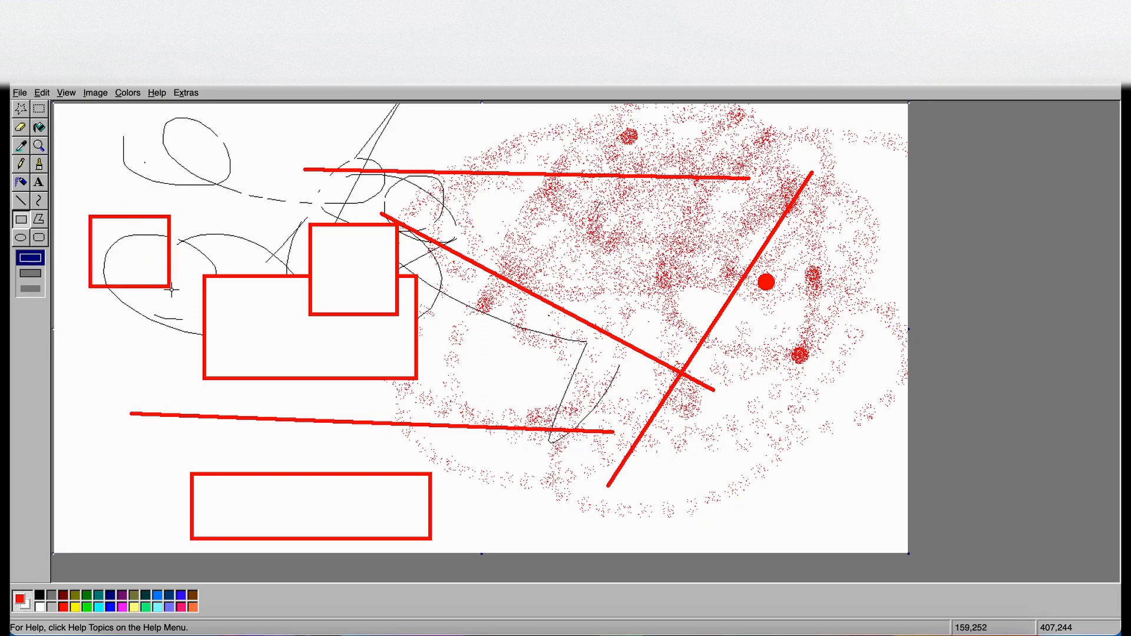
{"action": "left_click", "coordinate": [30, 274]}
{"action": "left_click_drag", "start_coordinate": [183, 133], "coordinate": [290, 232]}
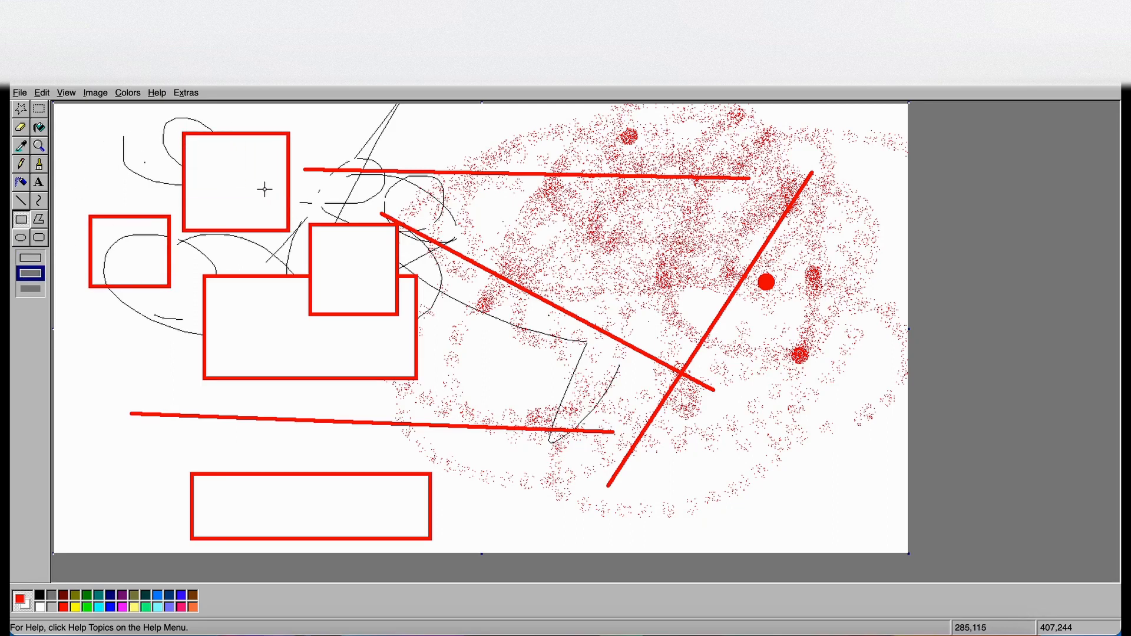
{"action": "left_click", "coordinate": [34, 290]}
{"action": "left_click_drag", "start_coordinate": [603, 323], "coordinate": [881, 422]}
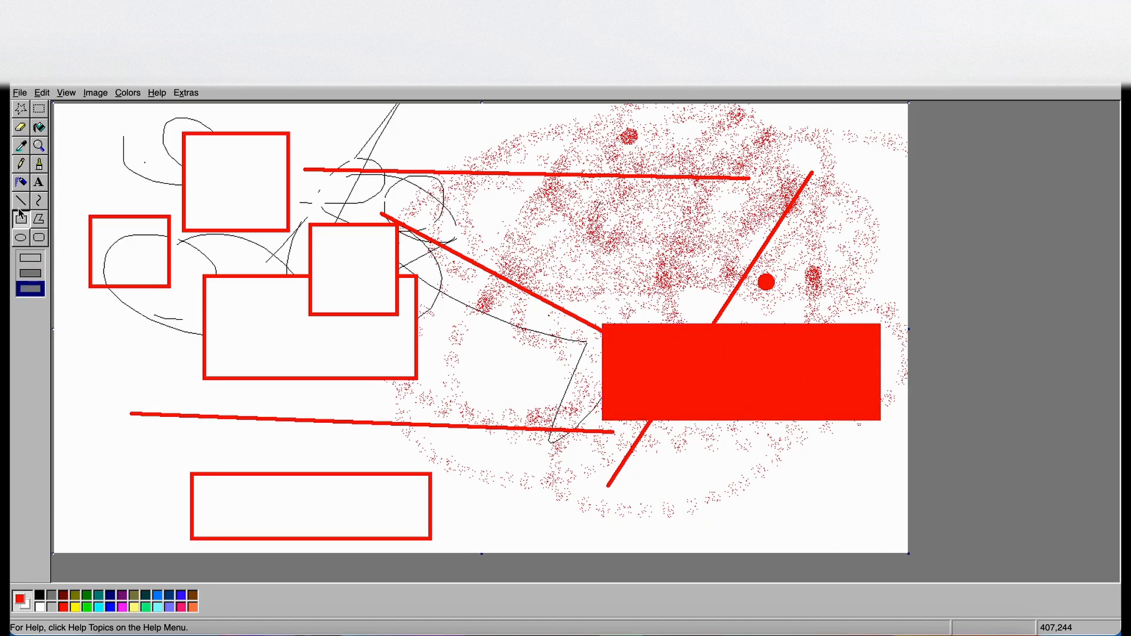
Draw an outline-only red ellipse at the upper right, a white-filled outlined ellipse below the solid rectangle, and a solid red circle at the lower left
{"action": "left_click", "coordinate": [20, 238]}
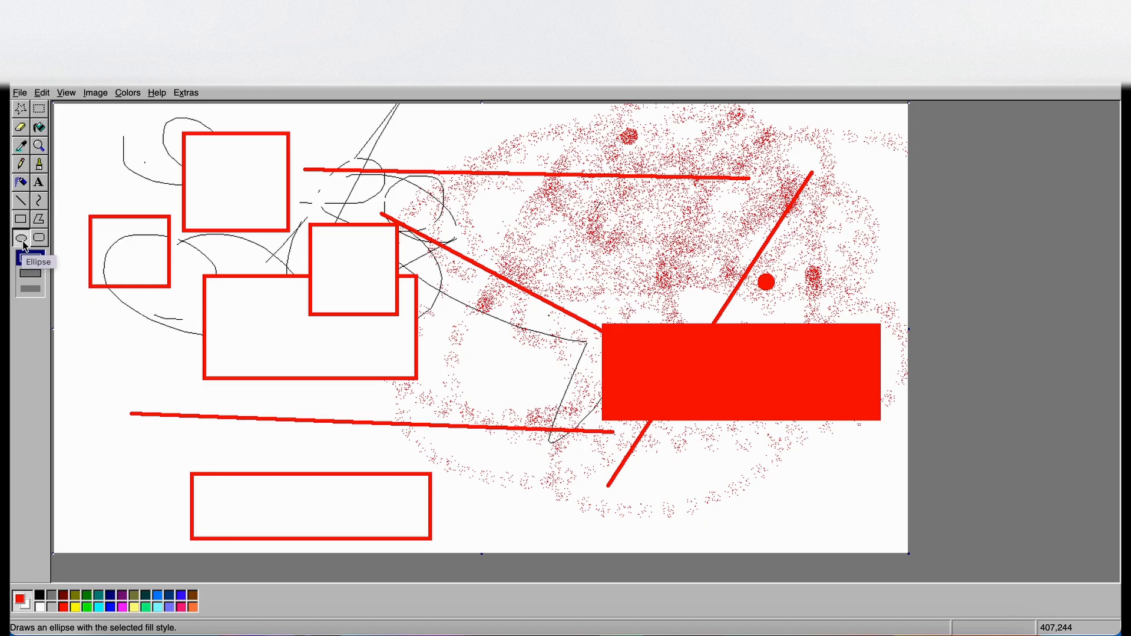
{"action": "left_click_drag", "start_coordinate": [670, 135], "coordinate": [863, 266]}
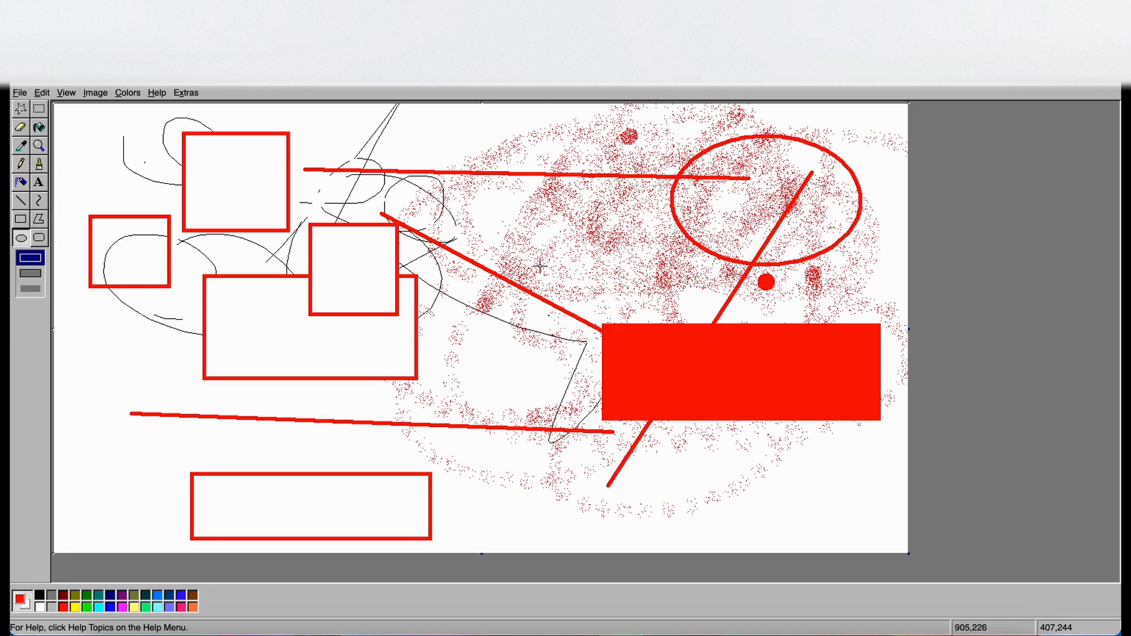
{"action": "left_click", "coordinate": [30, 273]}
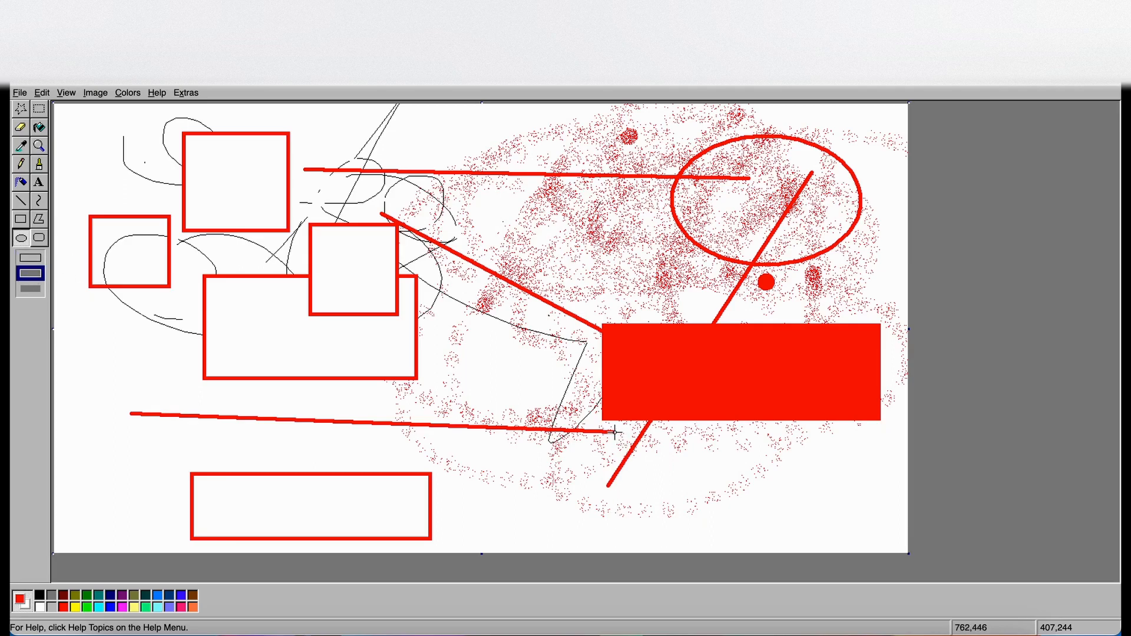
{"action": "left_click_drag", "start_coordinate": [580, 403], "coordinate": [852, 537]}
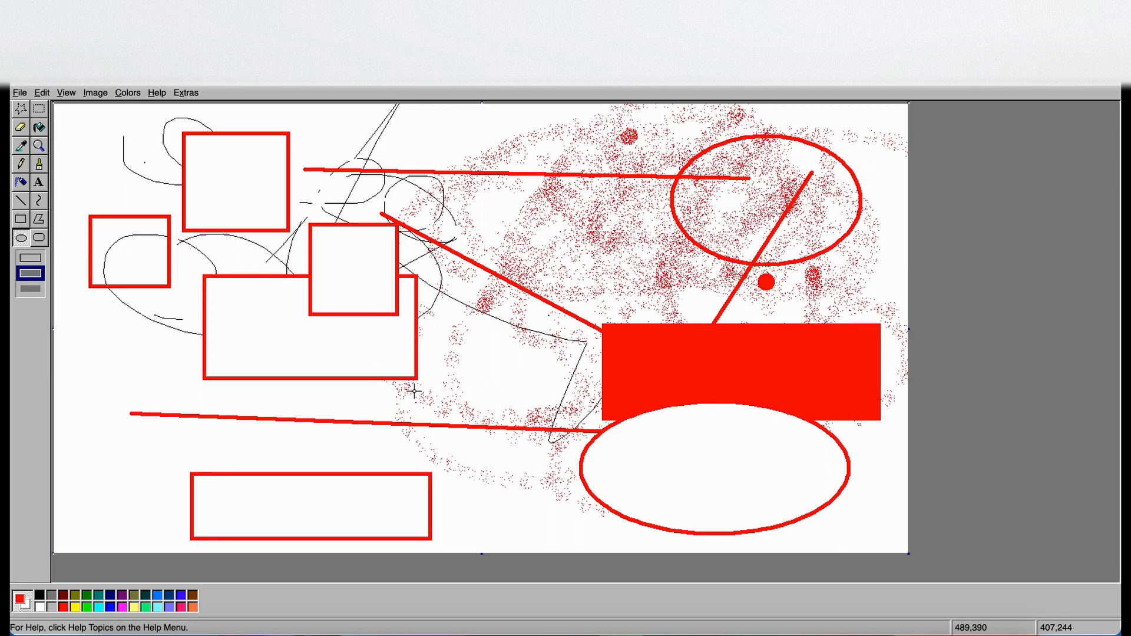
{"action": "left_click", "coordinate": [30, 289]}
{"action": "mouse_move", "coordinate": [263, 393]}
{"action": "left_mouse_down"}
{"action": "mouse_move", "coordinate": [366, 417]}
{"action": "mouse_move", "coordinate": [357, 430]}
{"action": "mouse_move", "coordinate": [413, 485]}
{"action": "mouse_move", "coordinate": [302, 392]}
{"action": "mouse_move", "coordinate": [444, 508]}
{"action": "mouse_move", "coordinate": [424, 483]}
{"action": "mouse_move", "coordinate": [462, 522]}
{"action": "mouse_move", "coordinate": [405, 480]}
{"action": "mouse_move", "coordinate": [452, 525]}
{"action": "left_mouse_up"}
Try moving and deleting a rectangular selection around the upper-right ellipse, and undo the changes
{"action": "left_click", "coordinate": [39, 110]}
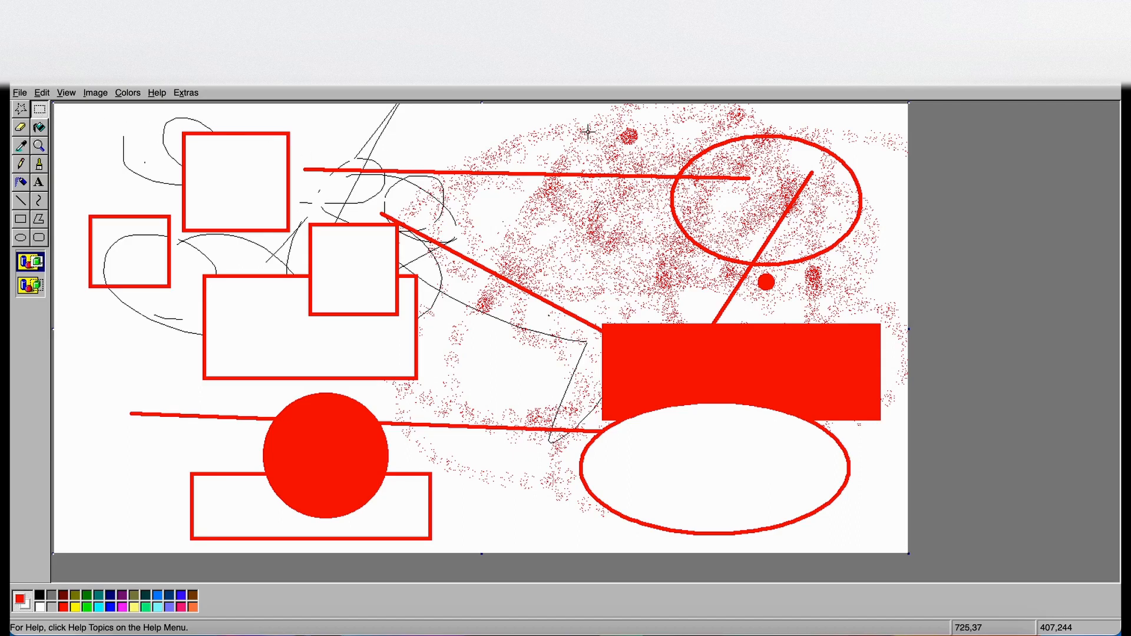
{"action": "left_click_drag", "start_coordinate": [587, 130], "coordinate": [855, 280]}
{"action": "left_click_drag", "start_coordinate": [765, 184], "coordinate": [806, 170]}
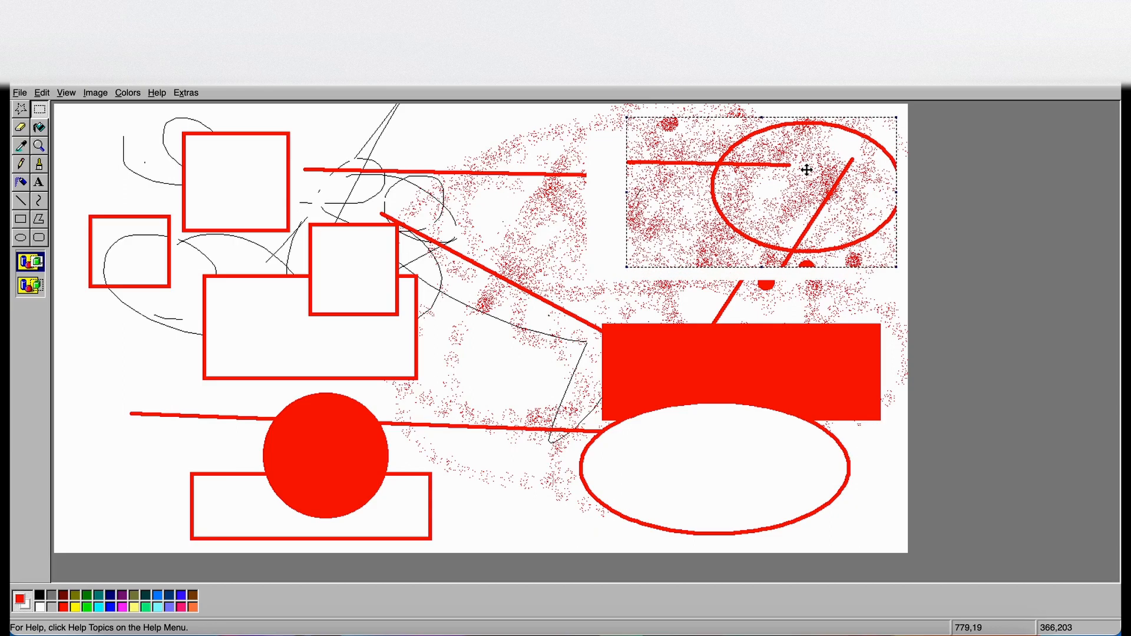
{"action": "key", "text": "Delete"}
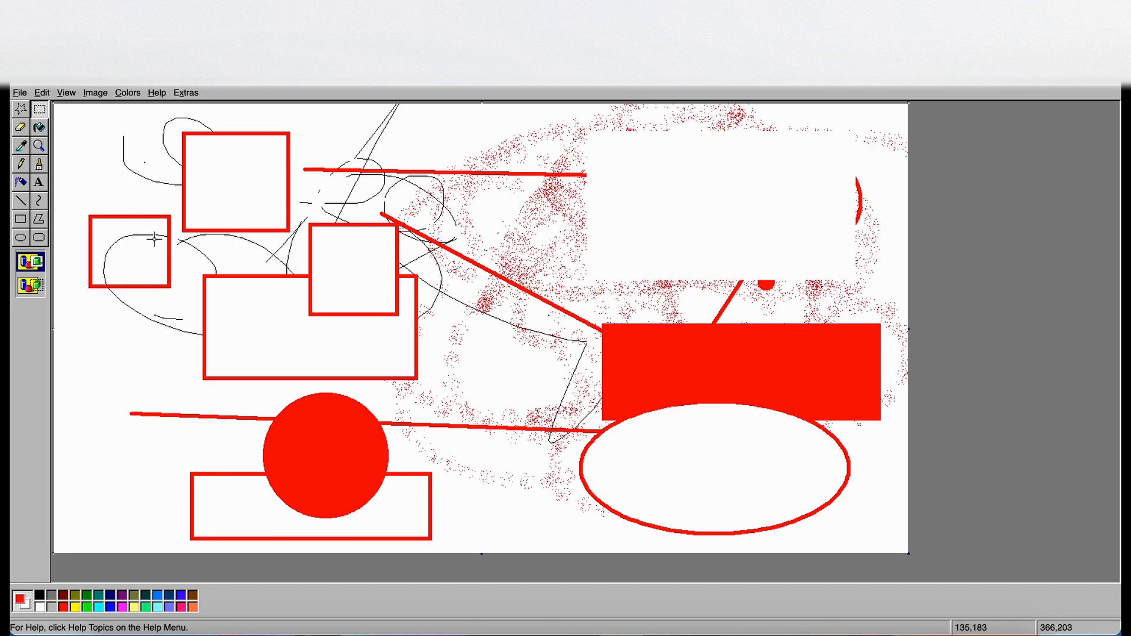
{"action": "key", "text": "ctrl+z"}
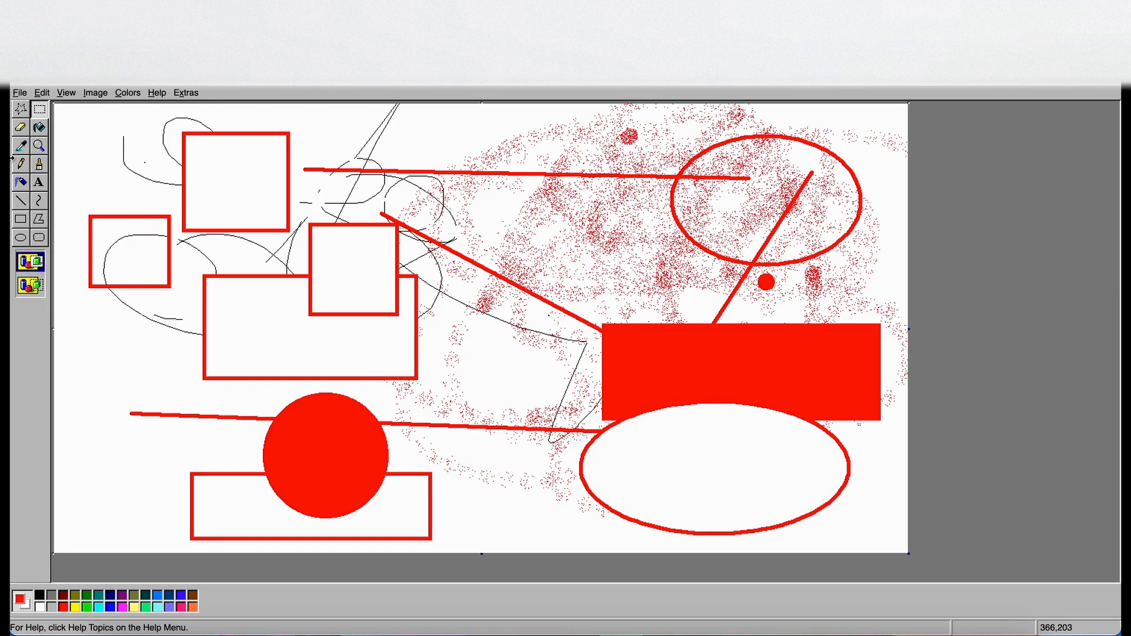
Fill the upper-left square, the smaller overlapping square and the large lower ellipse with cyan
{"action": "left_click", "coordinate": [41, 129]}
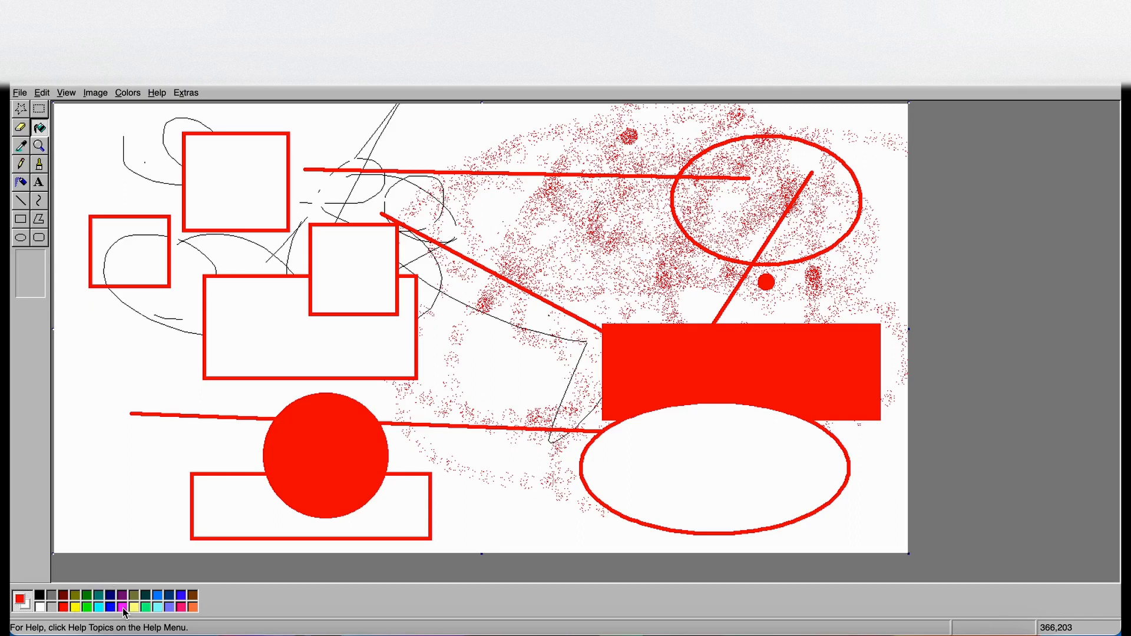
{"action": "left_click", "coordinate": [98, 608]}
{"action": "left_click", "coordinate": [236, 172]}
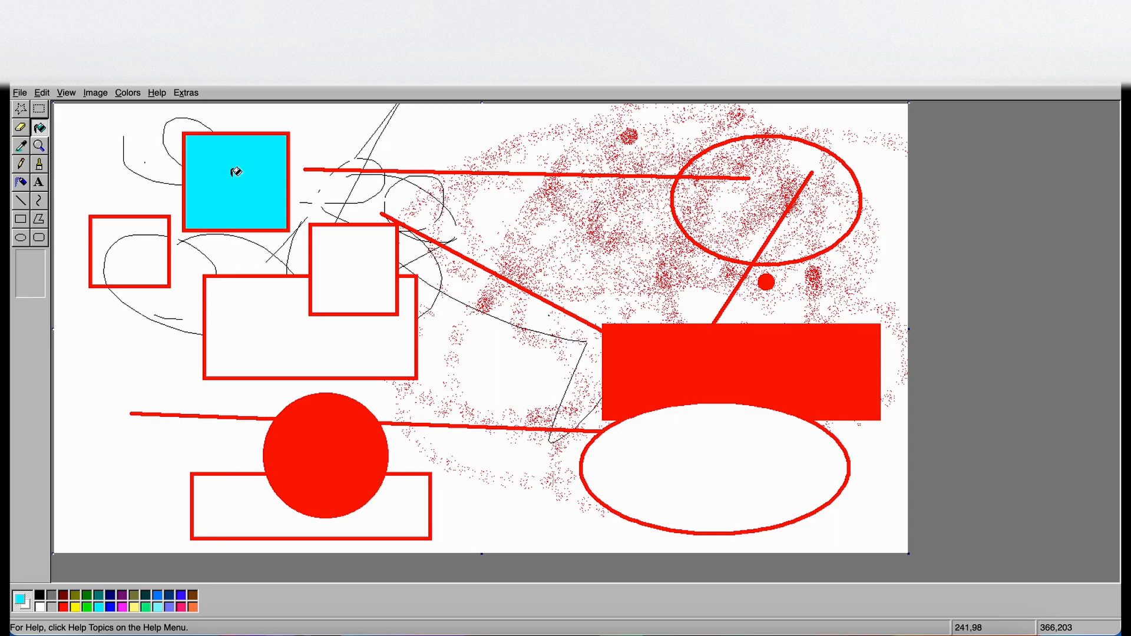
{"action": "left_click", "coordinate": [366, 258]}
{"action": "left_click", "coordinate": [714, 441]}
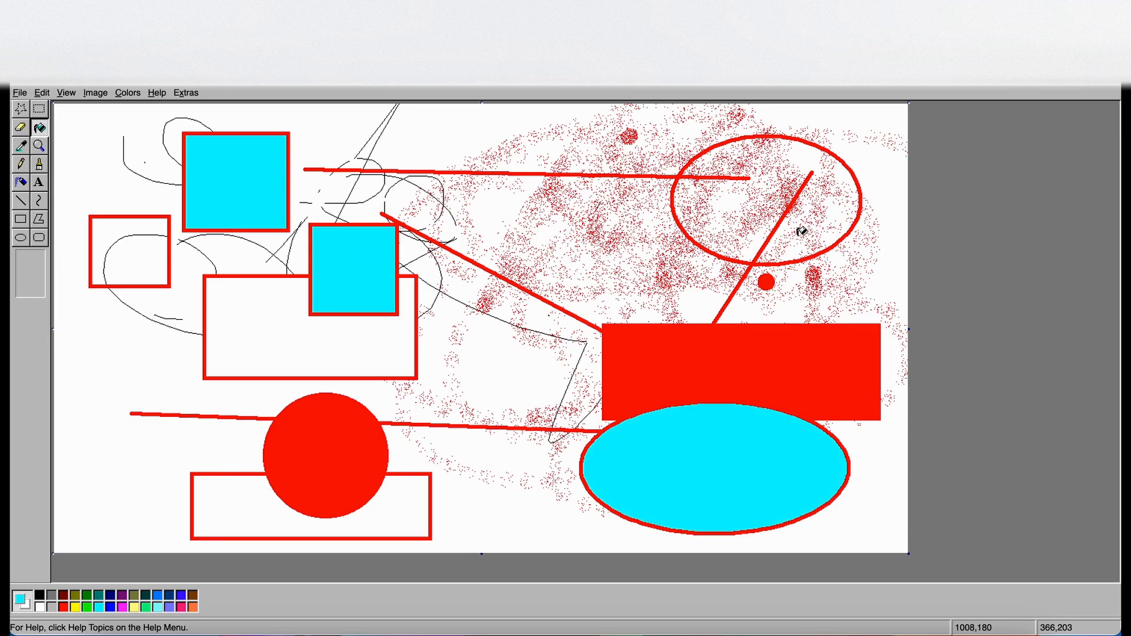
Try filling the background and two areas enclosed by pencil loops with cyan, undoing these fills
{"action": "left_click", "coordinate": [874, 161]}
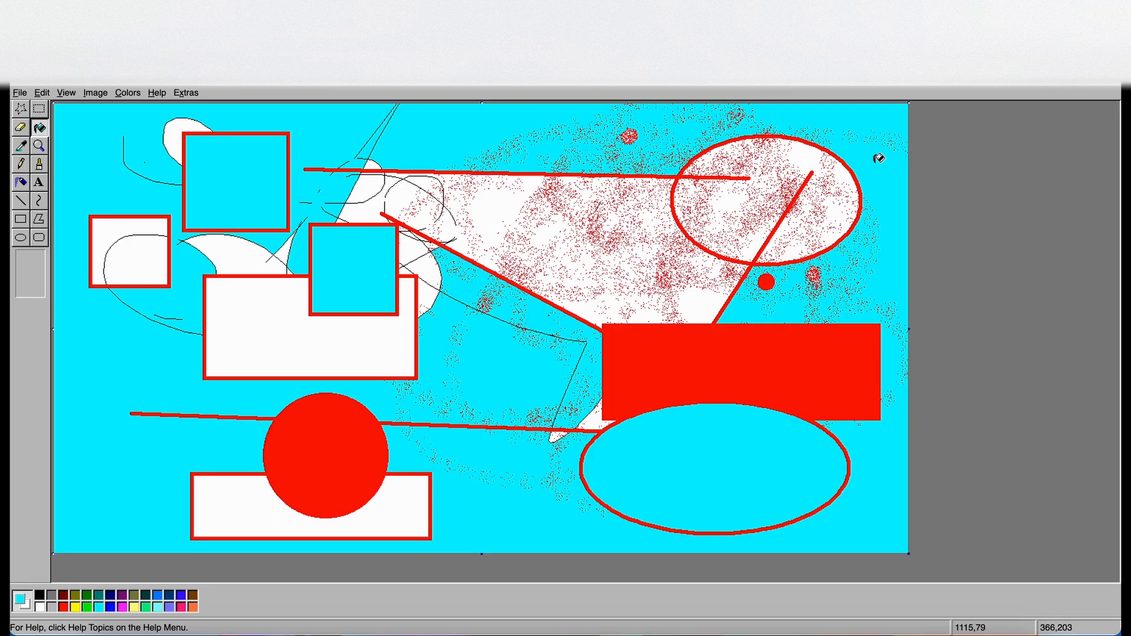
{"action": "key", "text": "ctrl+z"}
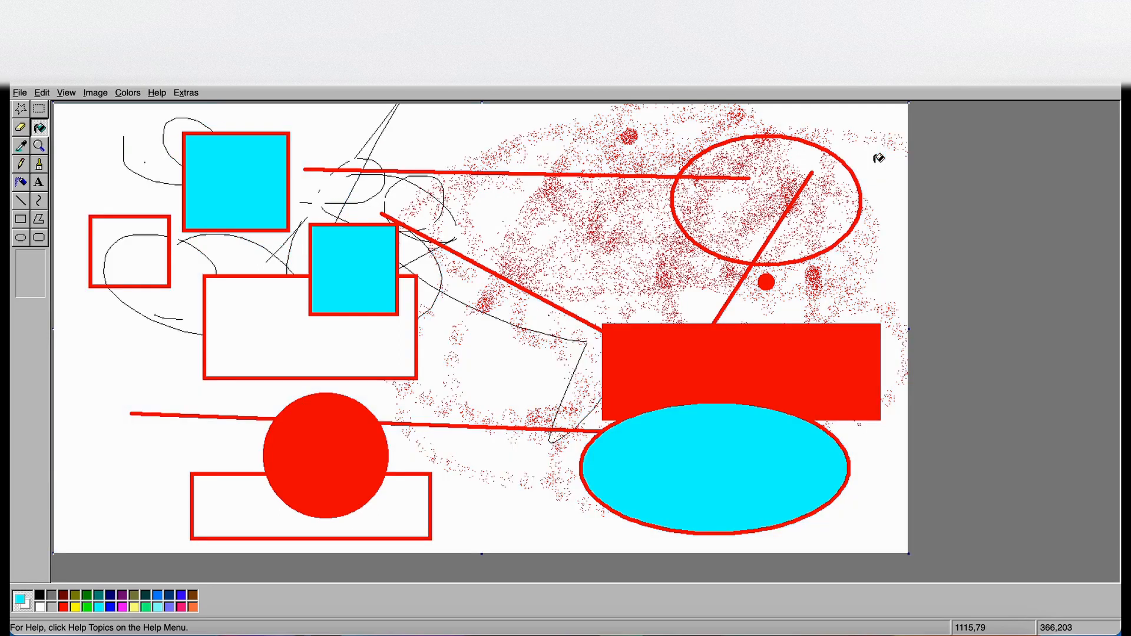
{"action": "left_click", "coordinate": [136, 259]}
{"action": "left_click", "coordinate": [180, 130]}
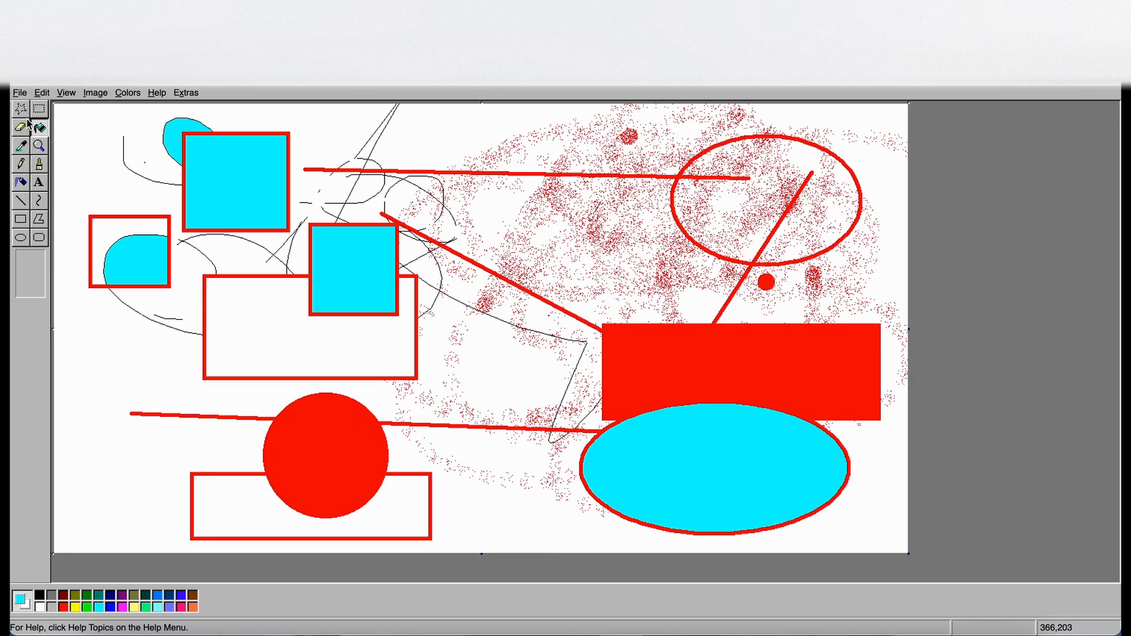
{"action": "left_click", "coordinate": [39, 146]}
{"action": "key", "text": "ctrl+z"}
{"action": "key", "text": "ctrl+z"}
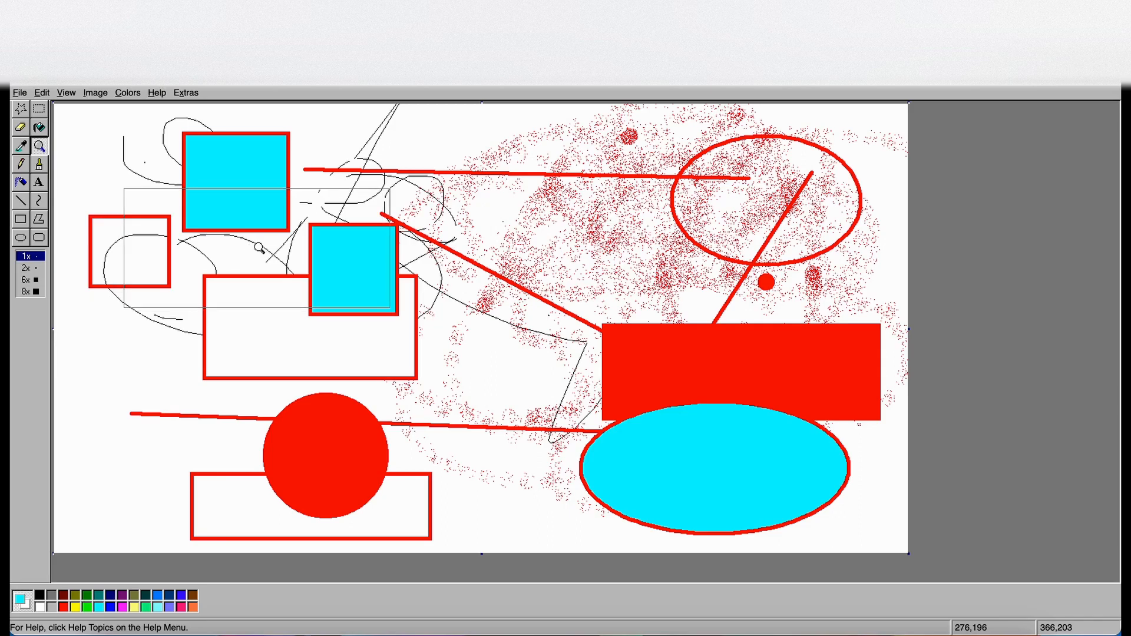
Inspect the drawing at several magnifications, including 6x, 2x and 8x, and return to 1x
{"action": "left_click", "coordinate": [753, 197]}
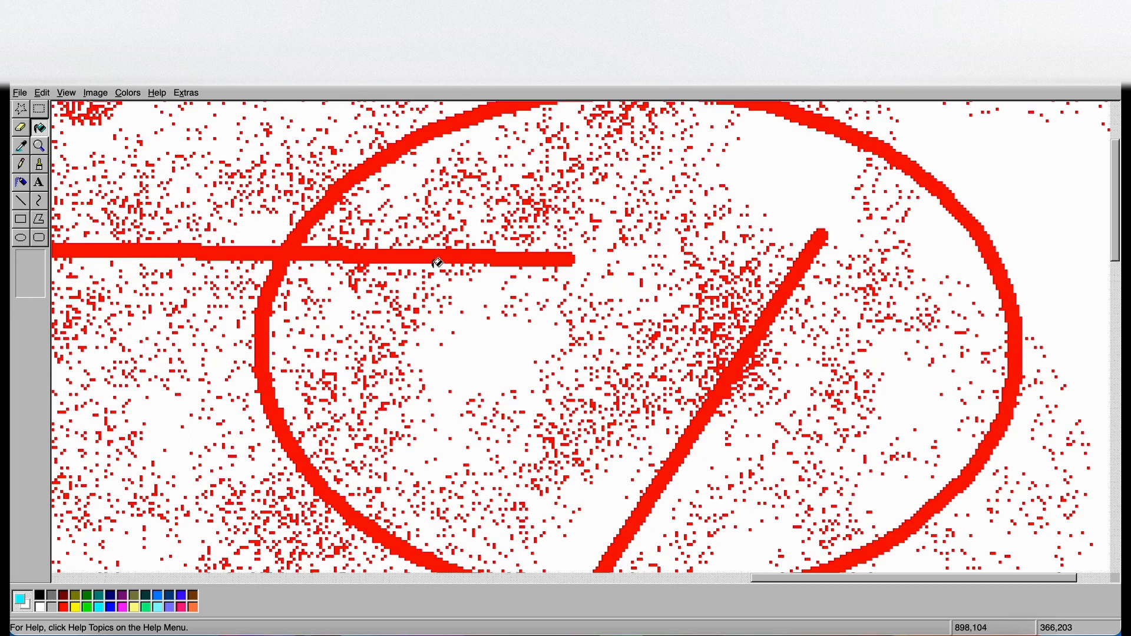
{"action": "left_click", "coordinate": [39, 146]}
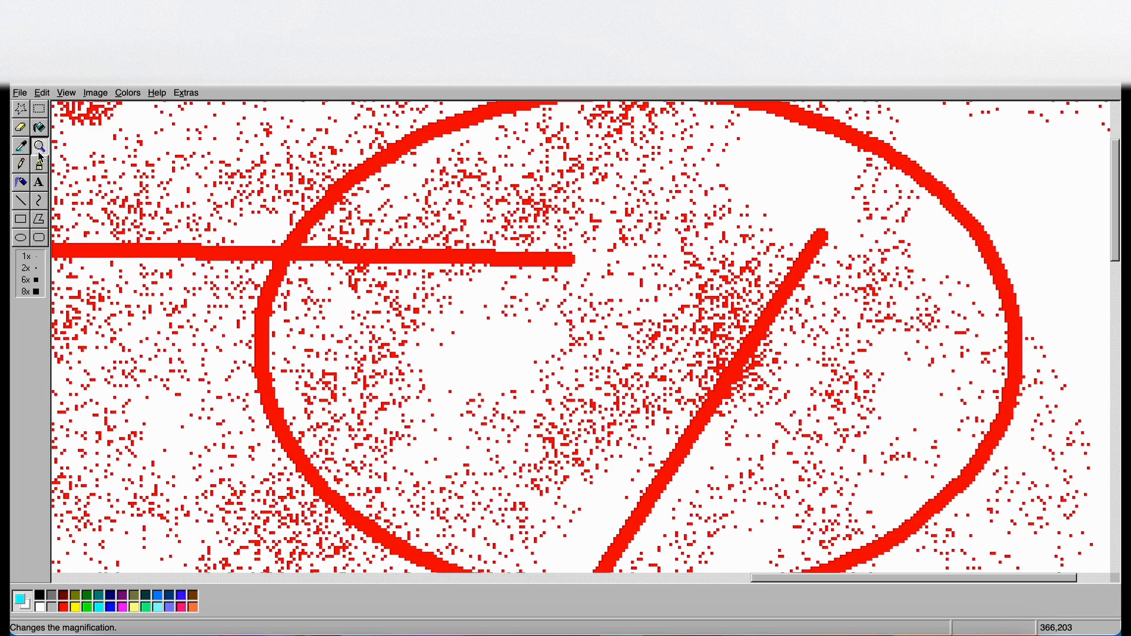
{"action": "left_click", "coordinate": [36, 281]}
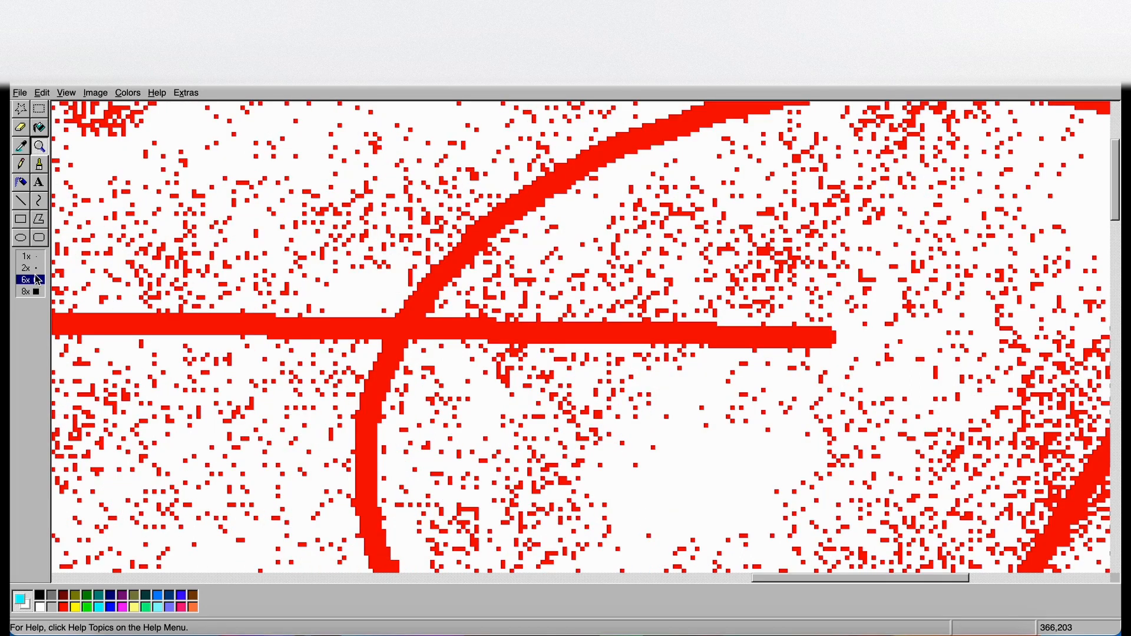
{"action": "left_click", "coordinate": [36, 268]}
{"action": "left_click", "coordinate": [38, 258]}
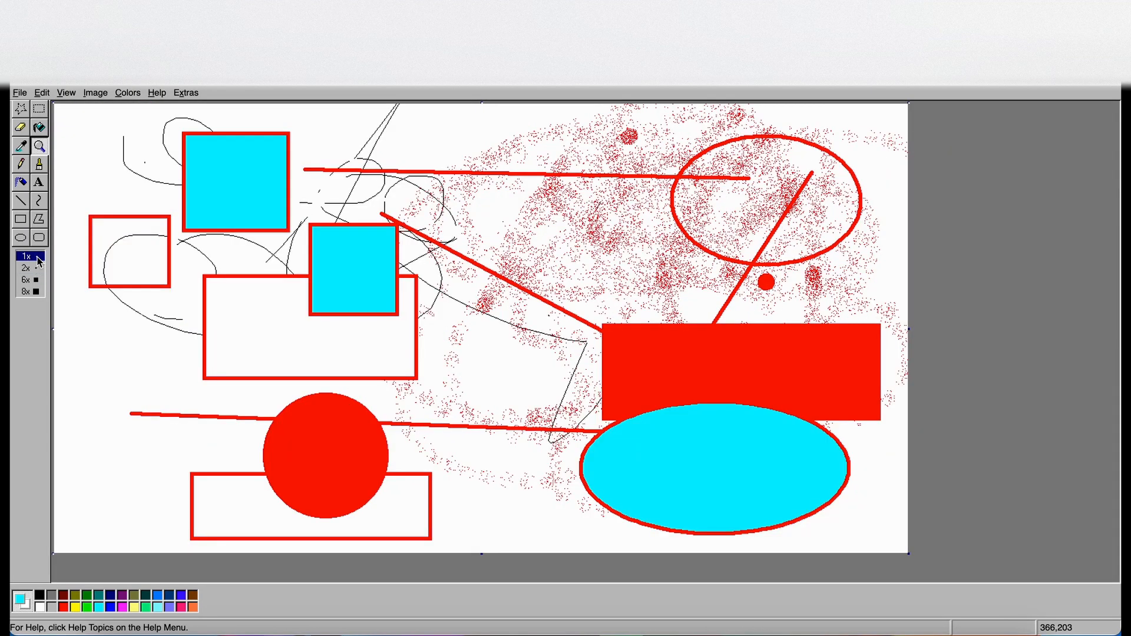
{"action": "left_click", "coordinate": [37, 292]}
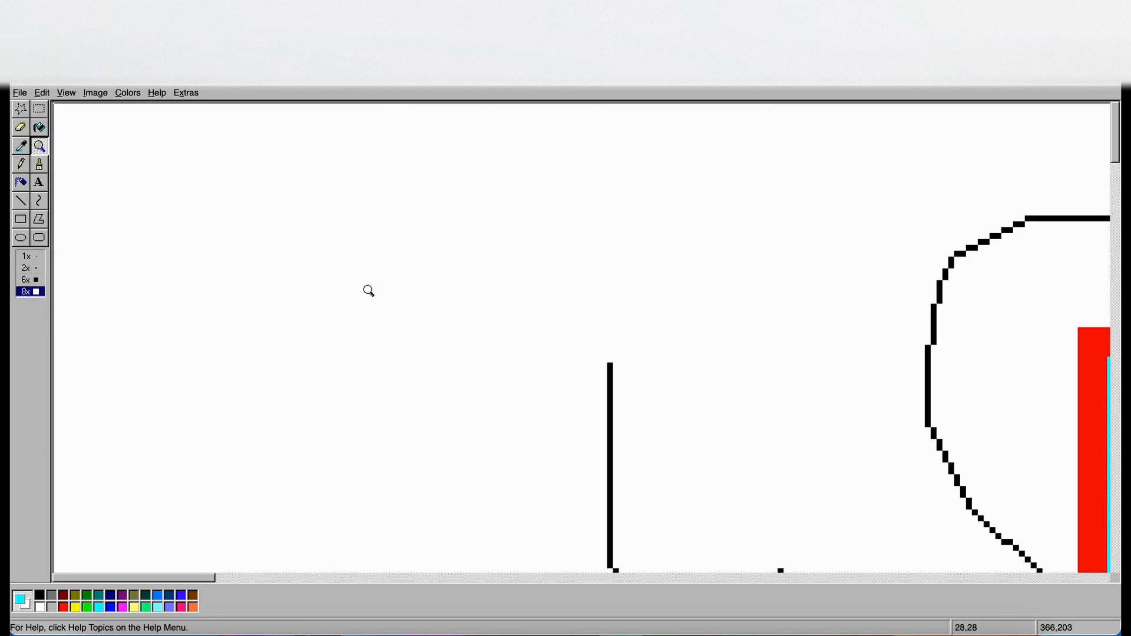
{"action": "scroll", "coordinate": [574, 368], "scroll_direction": "right", "scroll_amount": 5}
{"action": "scroll", "coordinate": [582, 369], "scroll_direction": "right", "scroll_amount": 5}
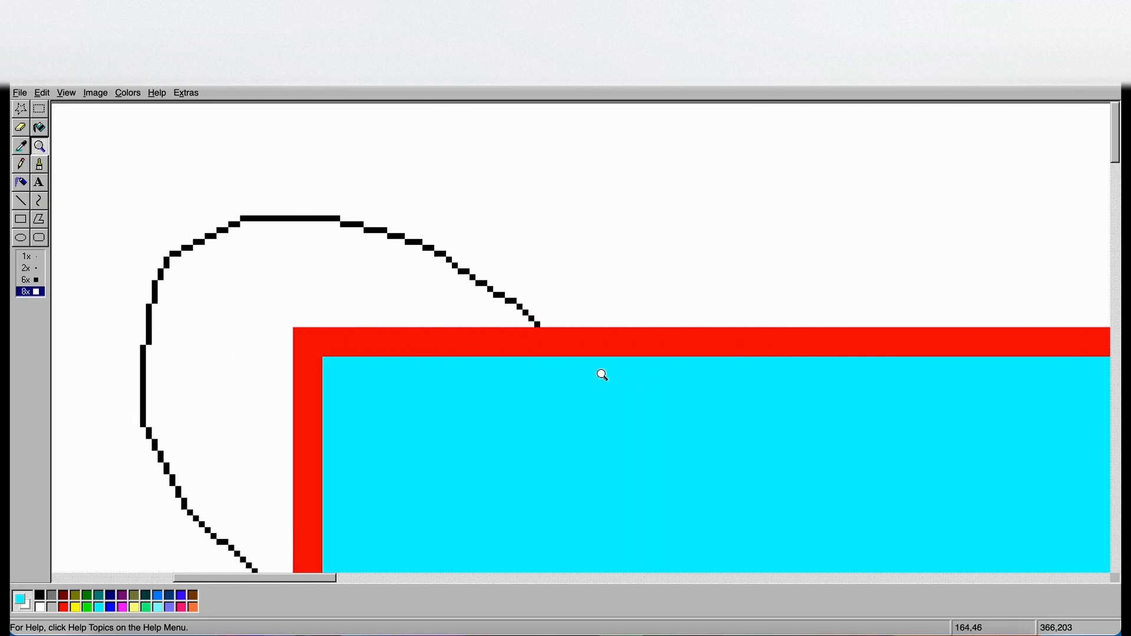
{"action": "left_click", "coordinate": [34, 256]}
Paint freehand magenta brush strokes across the canvas, starting with the largest square brush tip
{"action": "left_click", "coordinate": [42, 168]}
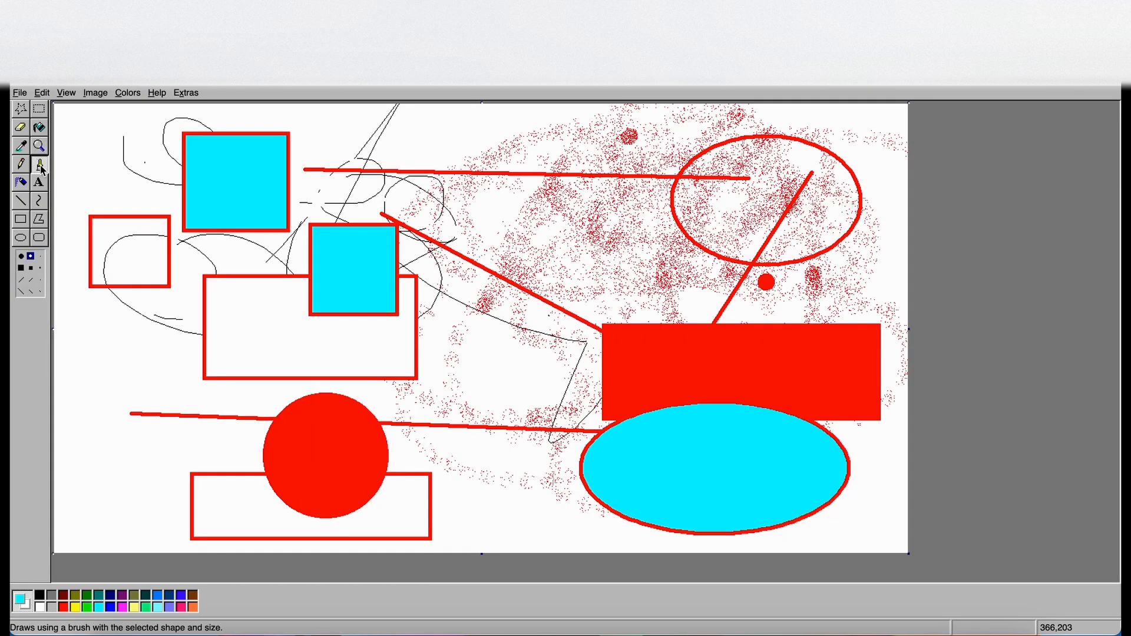
{"action": "left_click", "coordinate": [21, 269]}
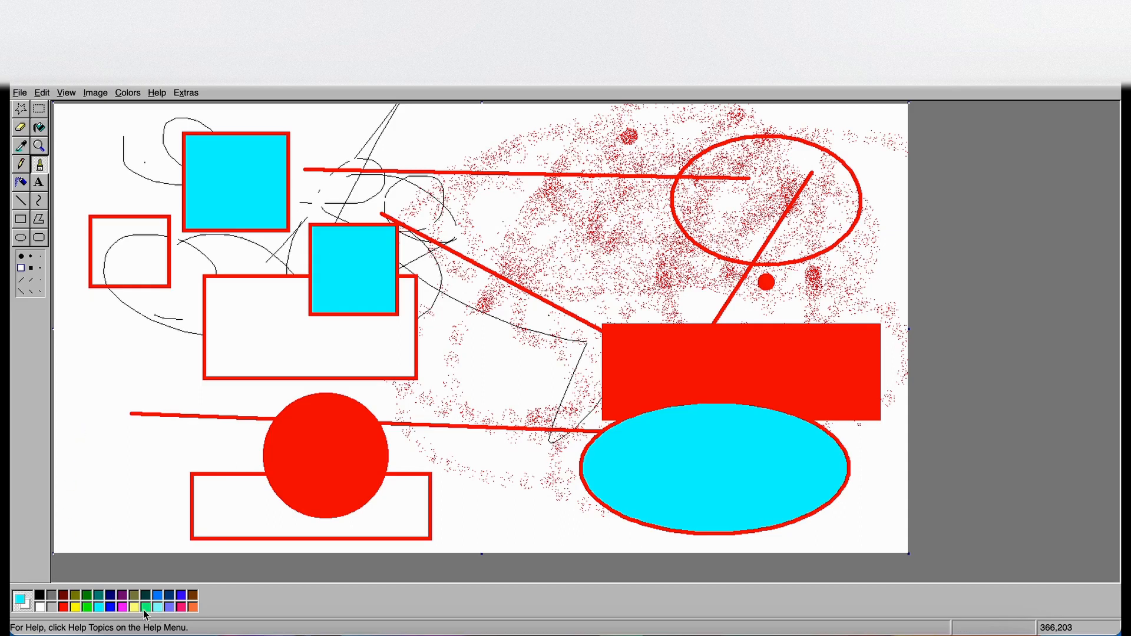
{"action": "mouse_move", "coordinate": [105, 470]}
{"action": "left_mouse_down"}
{"action": "mouse_move", "coordinate": [305, 412]}
{"action": "mouse_move", "coordinate": [261, 314]}
{"action": "mouse_move", "coordinate": [383, 347]}
{"action": "mouse_move", "coordinate": [565, 246]}
{"action": "mouse_move", "coordinate": [578, 129]}
{"action": "mouse_move", "coordinate": [409, 183]}
{"action": "mouse_move", "coordinate": [394, 155]}
{"action": "left_mouse_up"}
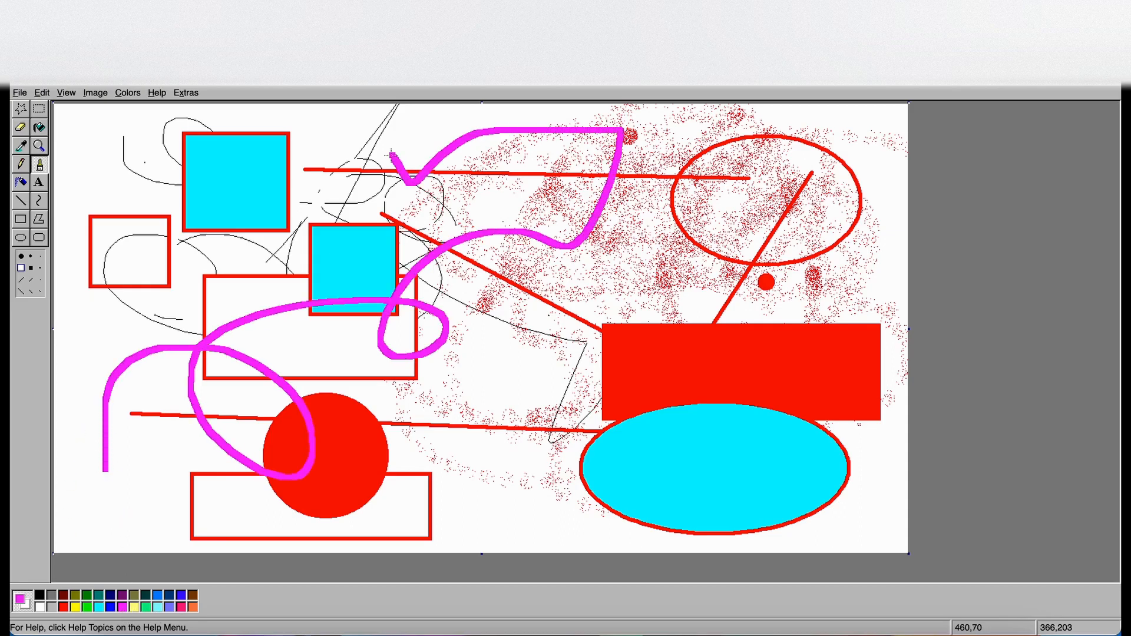
{"action": "mouse_move", "coordinate": [327, 131]}
{"action": "left_mouse_down"}
{"action": "mouse_move", "coordinate": [254, 255]}
{"action": "mouse_move", "coordinate": [130, 120]}
{"action": "mouse_move", "coordinate": [90, 292]}
{"action": "left_mouse_up"}
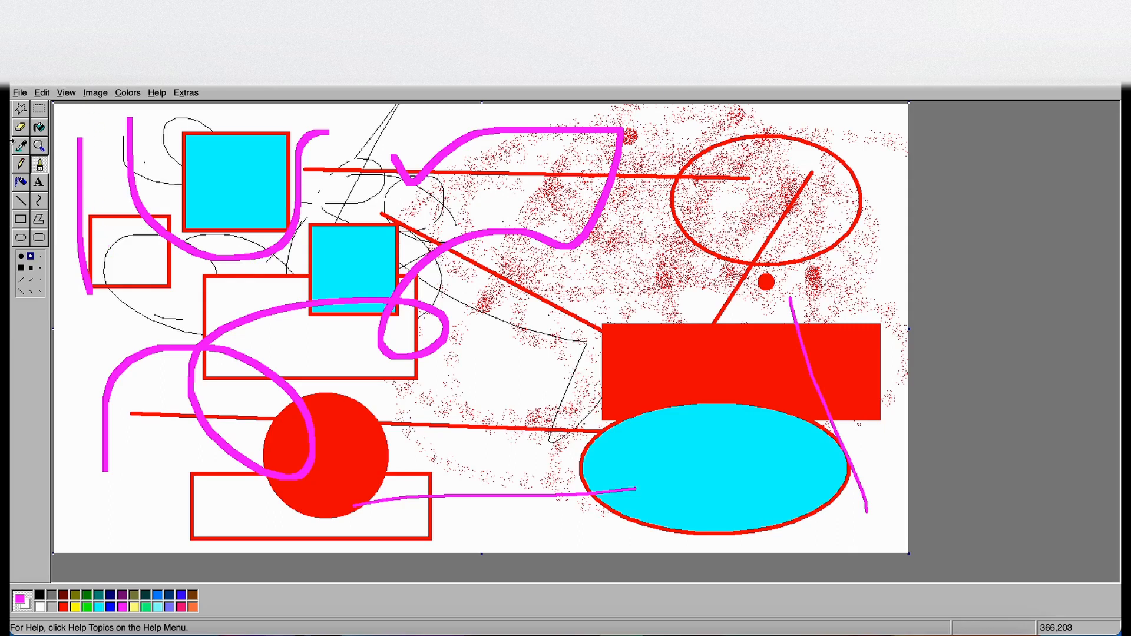
Add a wide text box across the small cyan square with the text "HELLO THERE!"
{"action": "left_click", "coordinate": [41, 183]}
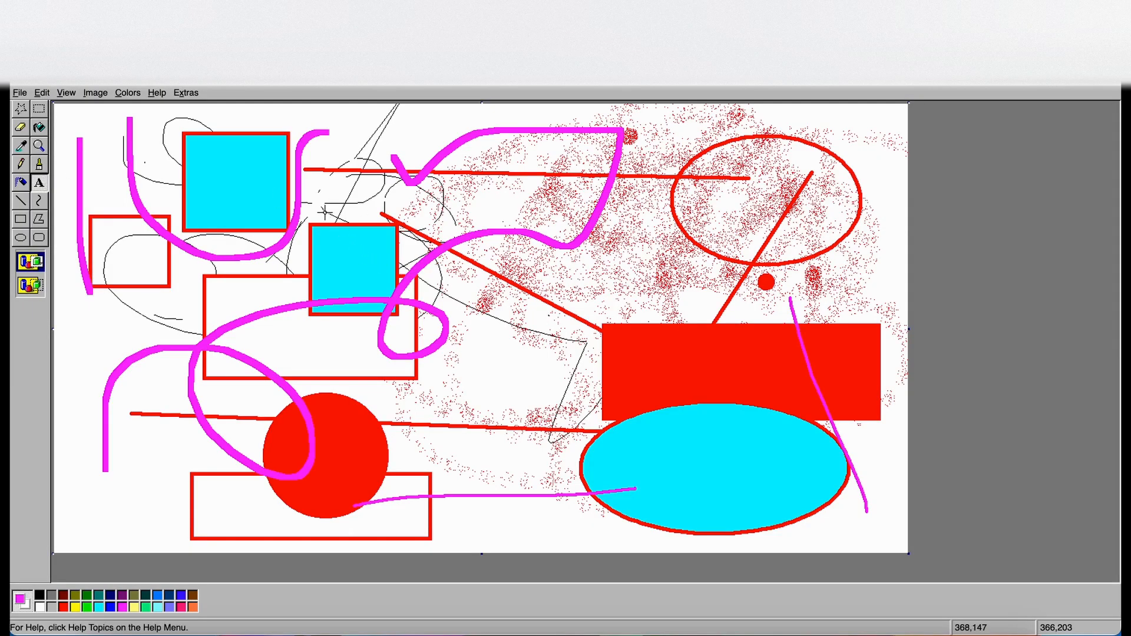
{"action": "left_click_drag", "start_coordinate": [298, 202], "coordinate": [631, 317]}
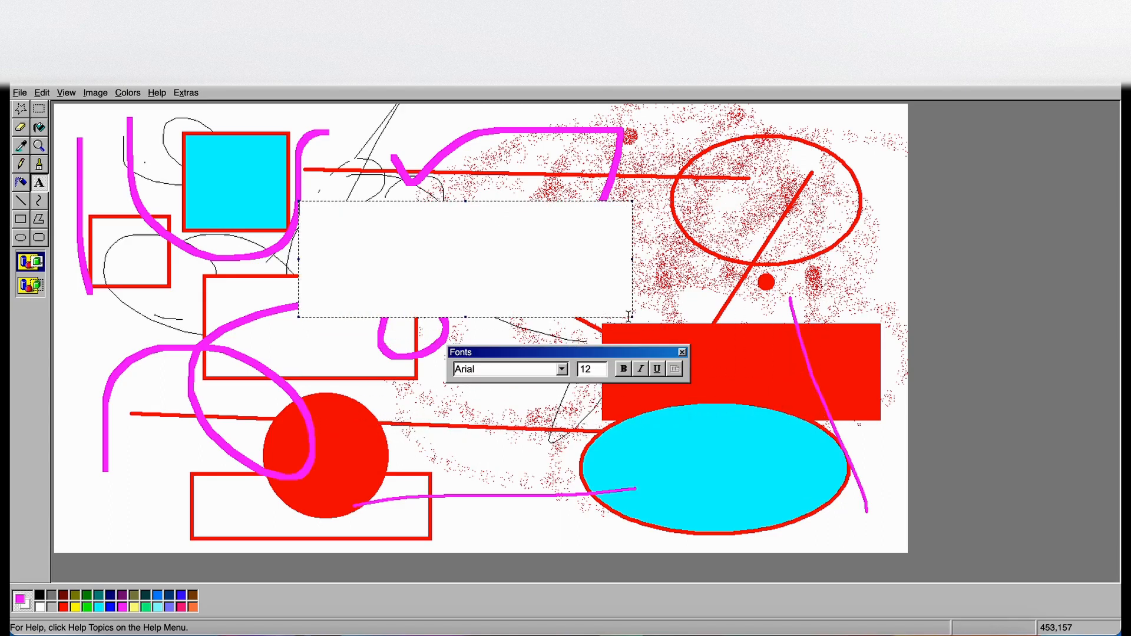
{"action": "type", "text": "HELLO THERE!"}
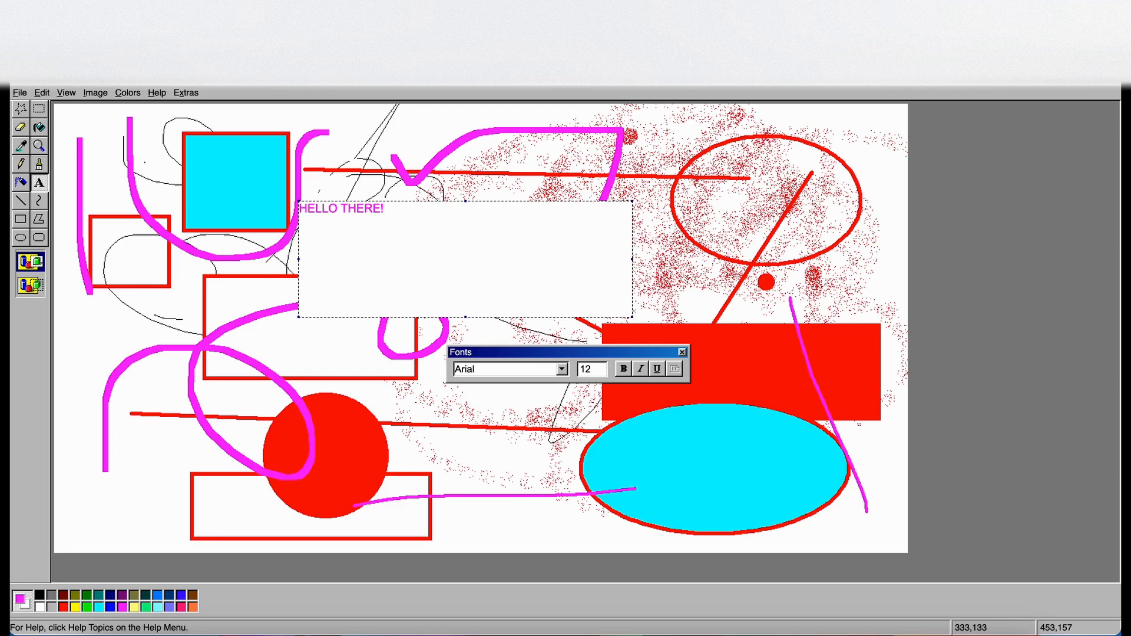
Set the font size of the "HELLO THERE!" text to 30
{"action": "left_click", "coordinate": [600, 372]}
{"action": "left_click", "coordinate": [600, 371]}
{"action": "left_click", "coordinate": [599, 366]}
{"action": "left_click", "coordinate": [600, 366]}
{"action": "left_click", "coordinate": [599, 366]}
{"action": "left_click", "coordinate": [599, 365]}
{"action": "left_click", "coordinate": [600, 366]}
{"action": "left_click", "coordinate": [600, 366]}
{"action": "left_click", "coordinate": [600, 366]}
{"action": "left_click", "coordinate": [599, 366]}
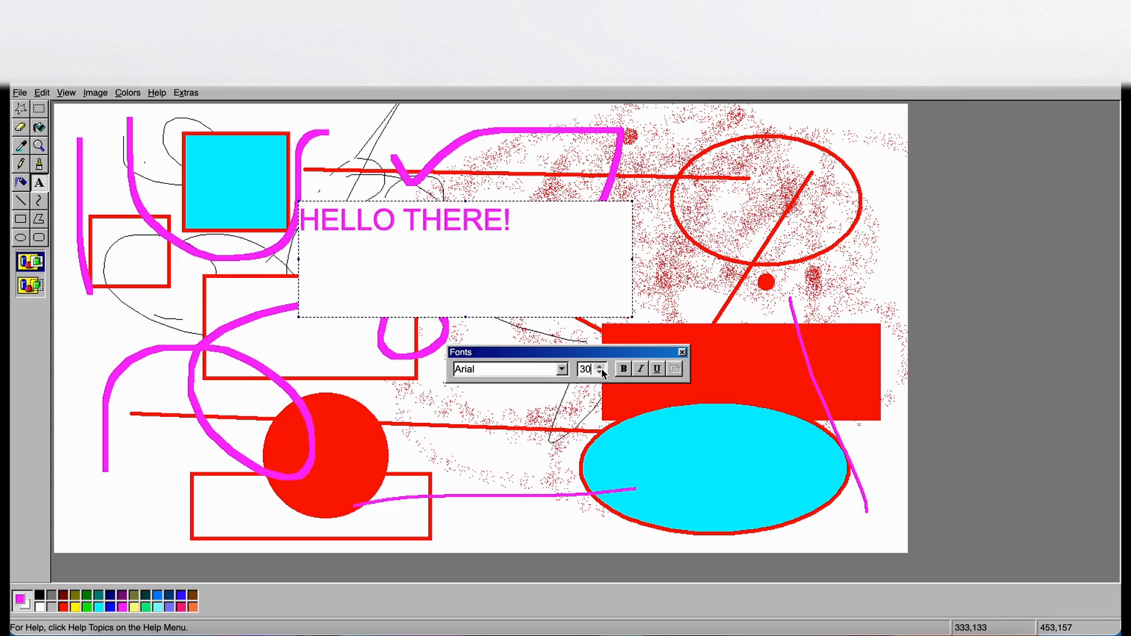
Format the text as bold, underlined Helvetica and shrink its box to fit the words
{"action": "left_click", "coordinate": [555, 369]}
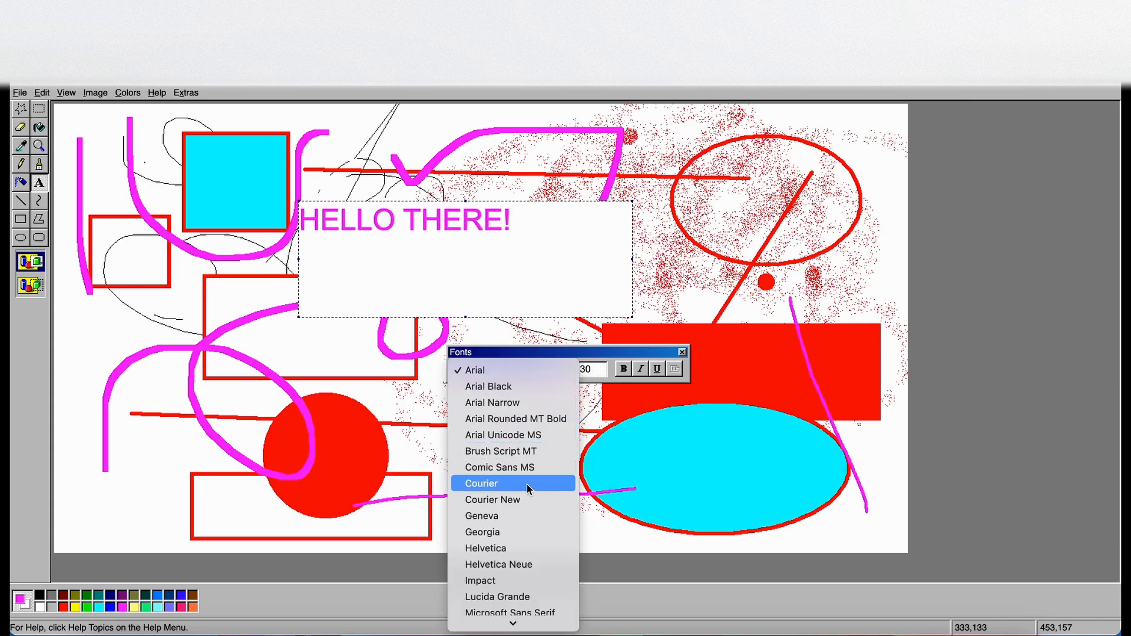
{"action": "scroll", "coordinate": [527, 484], "scroll_direction": "down", "scroll_amount": 3}
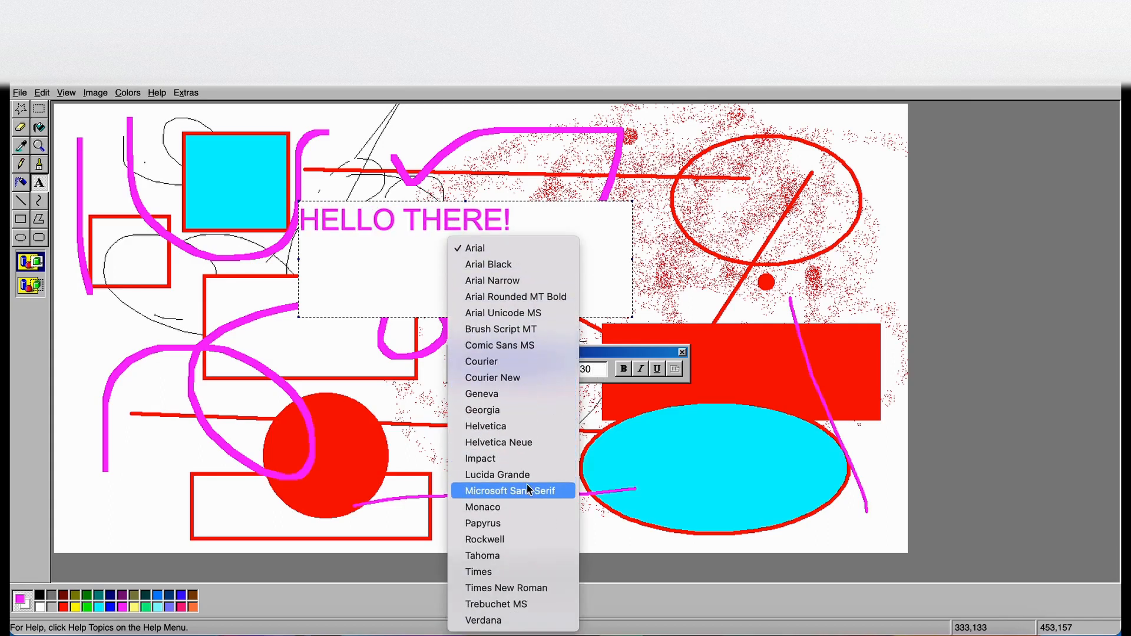
{"action": "left_click", "coordinate": [507, 426]}
{"action": "left_click", "coordinate": [623, 370]}
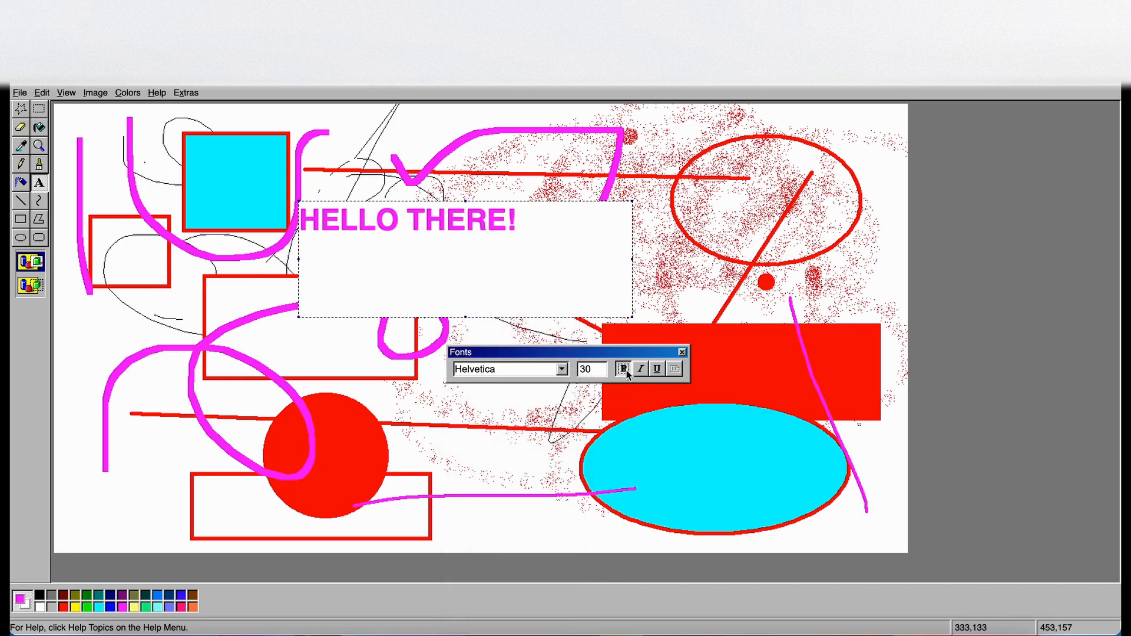
{"action": "left_click", "coordinate": [657, 369]}
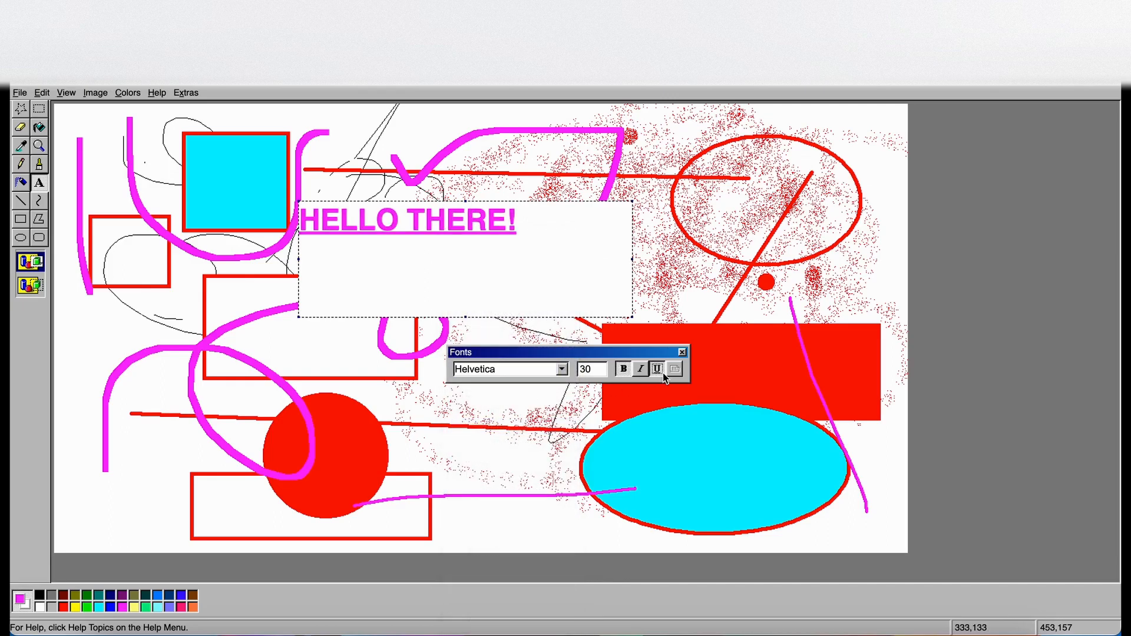
{"action": "left_click_drag", "start_coordinate": [632, 317], "coordinate": [524, 246]}
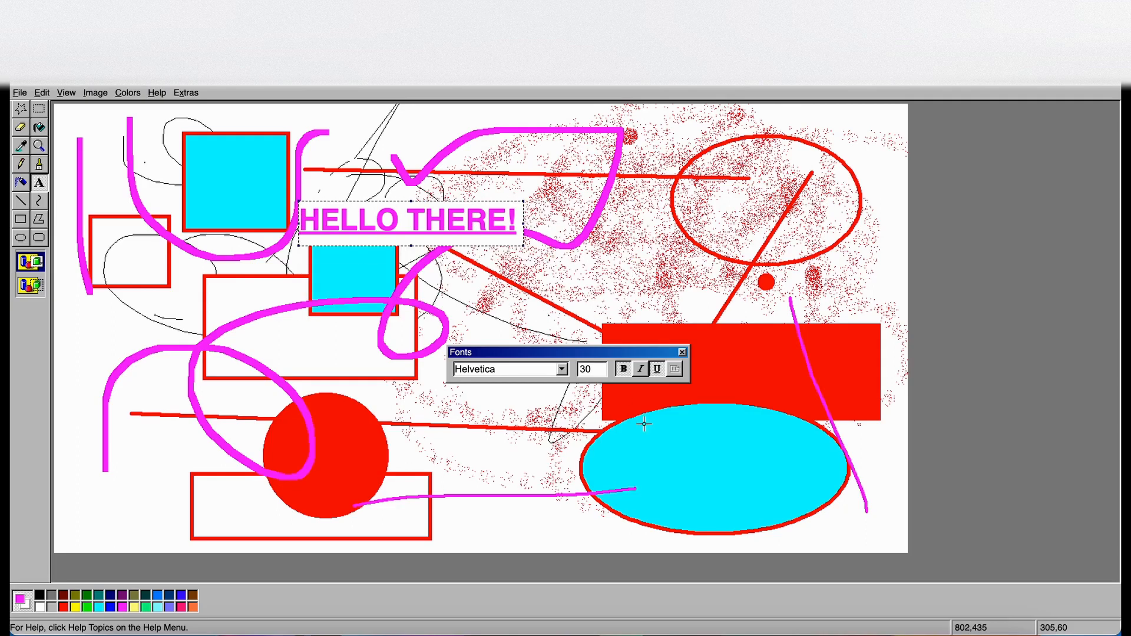
Try yellow and green for the "HELLO THERE!" text and settle on blue
{"action": "left_click", "coordinate": [76, 606]}
{"action": "left_click", "coordinate": [146, 607]}
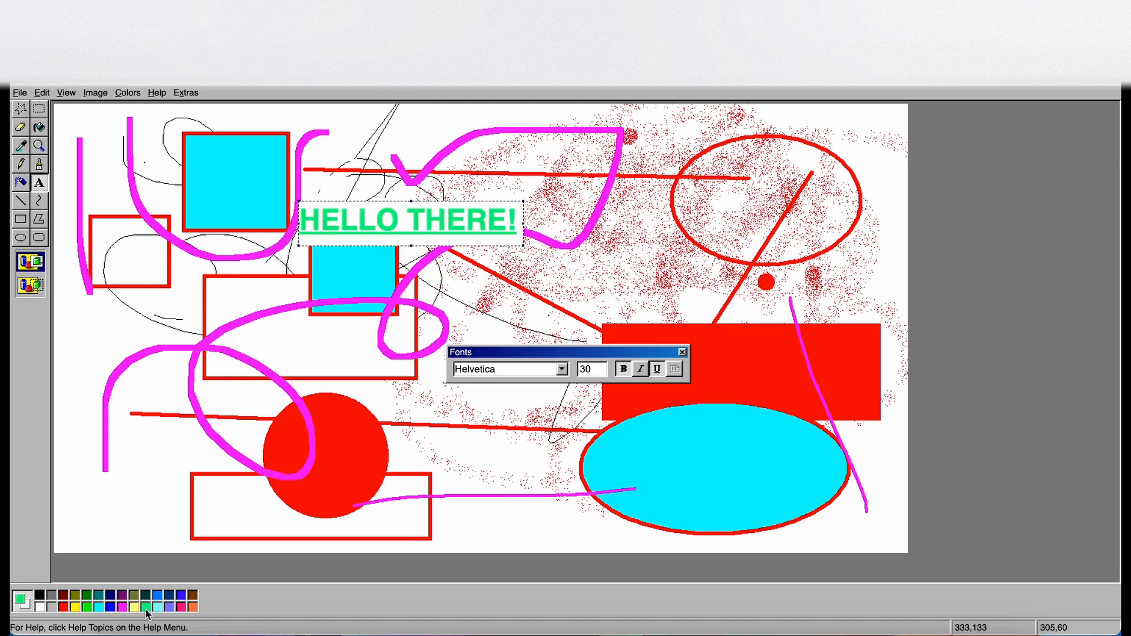
{"action": "left_click", "coordinate": [159, 595]}
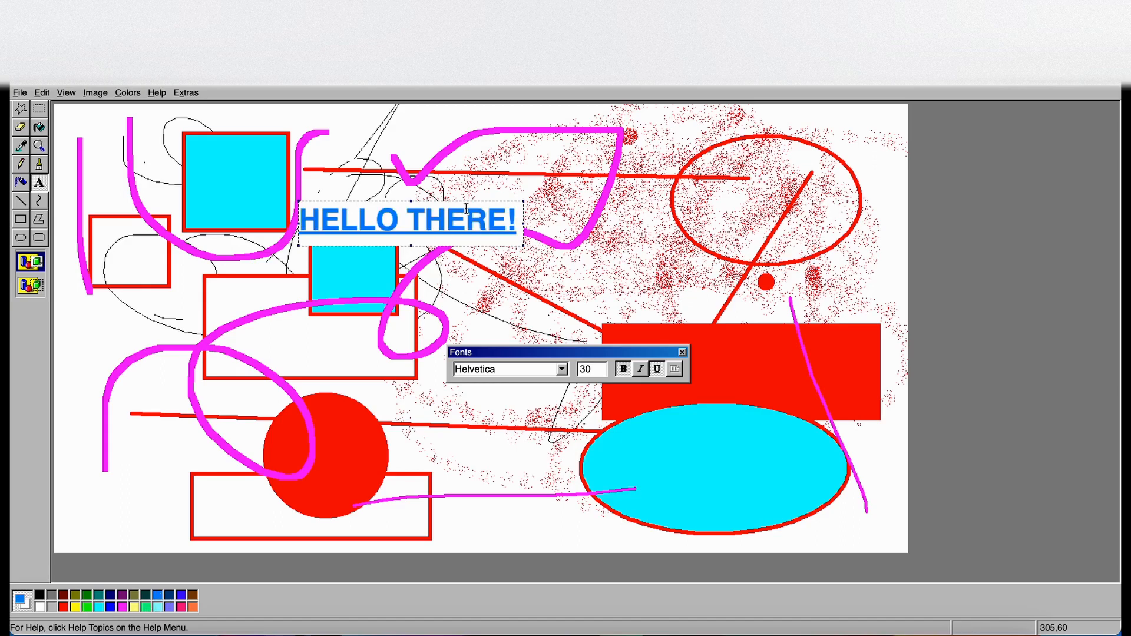
Move the text box onto the cyan ellipse, close the font settings and commit the text to the canvas
{"action": "left_click_drag", "start_coordinate": [467, 202], "coordinate": [779, 452]}
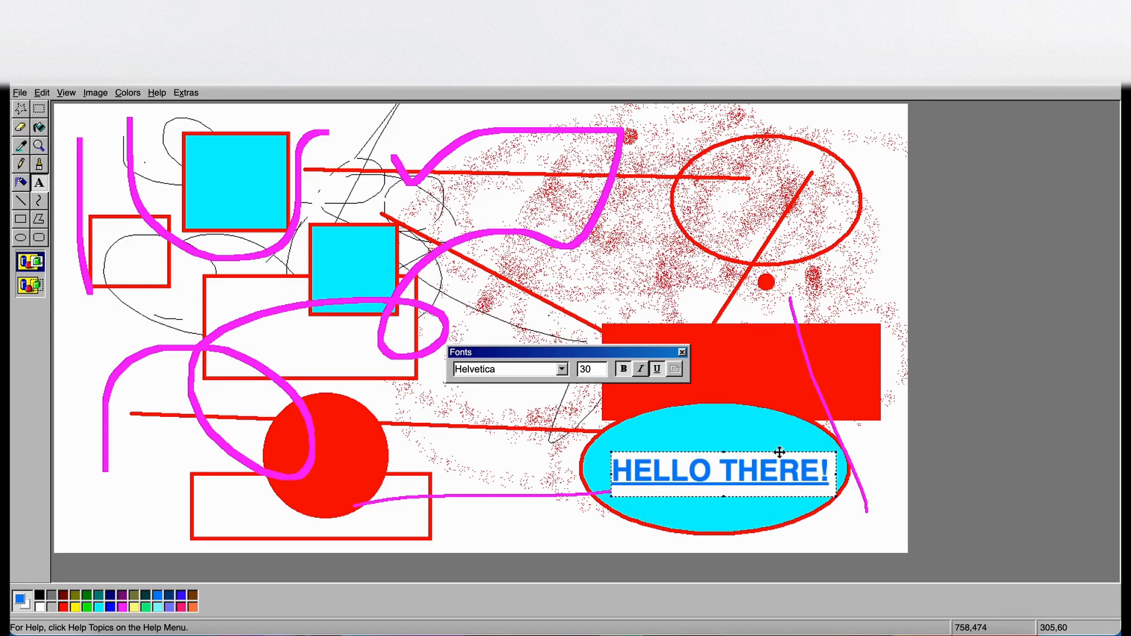
{"action": "left_click", "coordinate": [681, 351]}
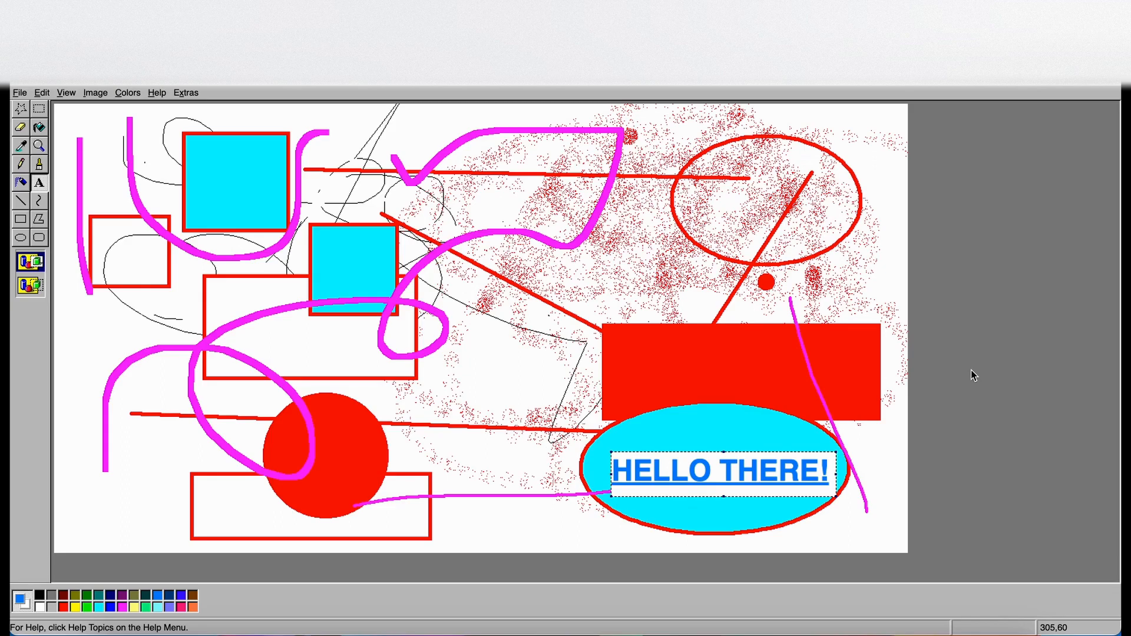
{"action": "left_click", "coordinate": [40, 202]}
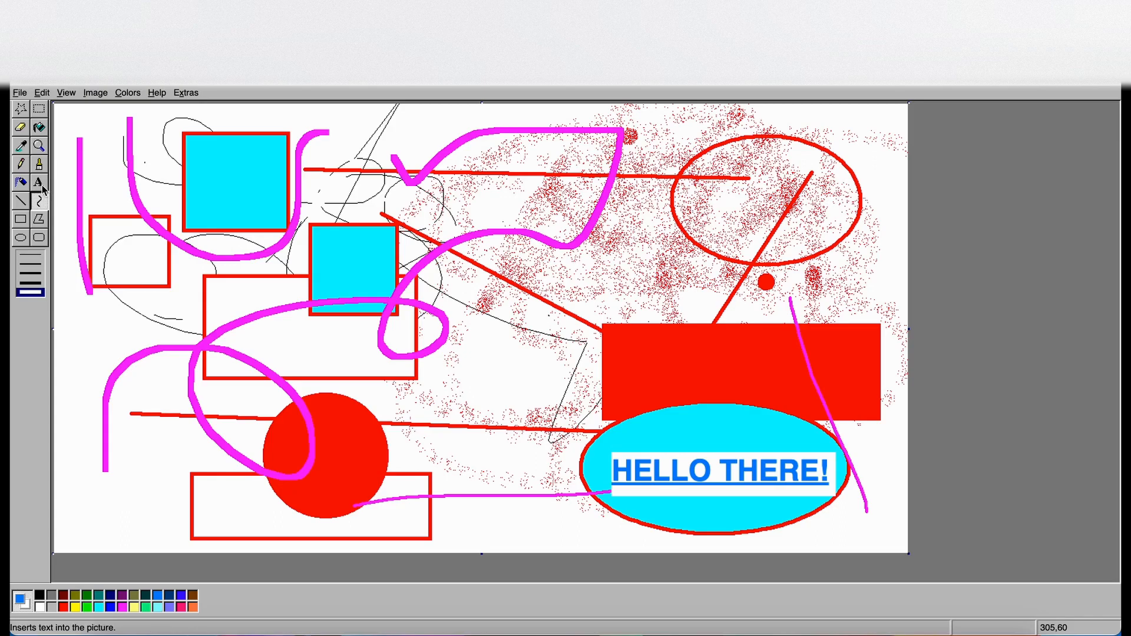
Draw a blue line across the red circle with the Curve tool and bend it up and to the left
{"action": "left_click", "coordinate": [39, 183]}
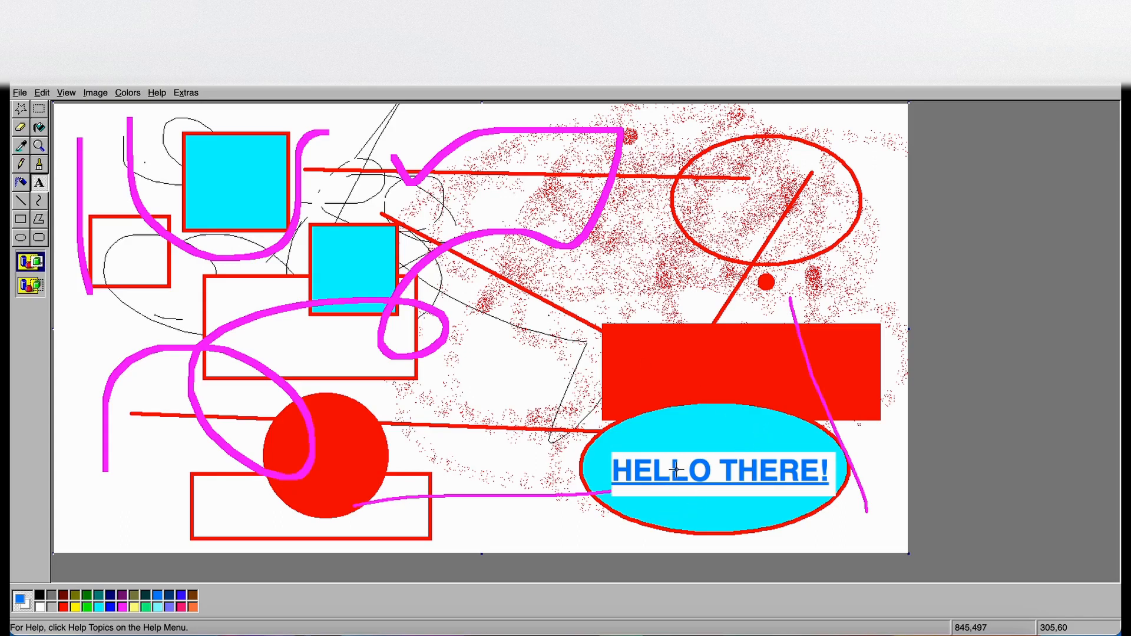
{"action": "left_click", "coordinate": [39, 201]}
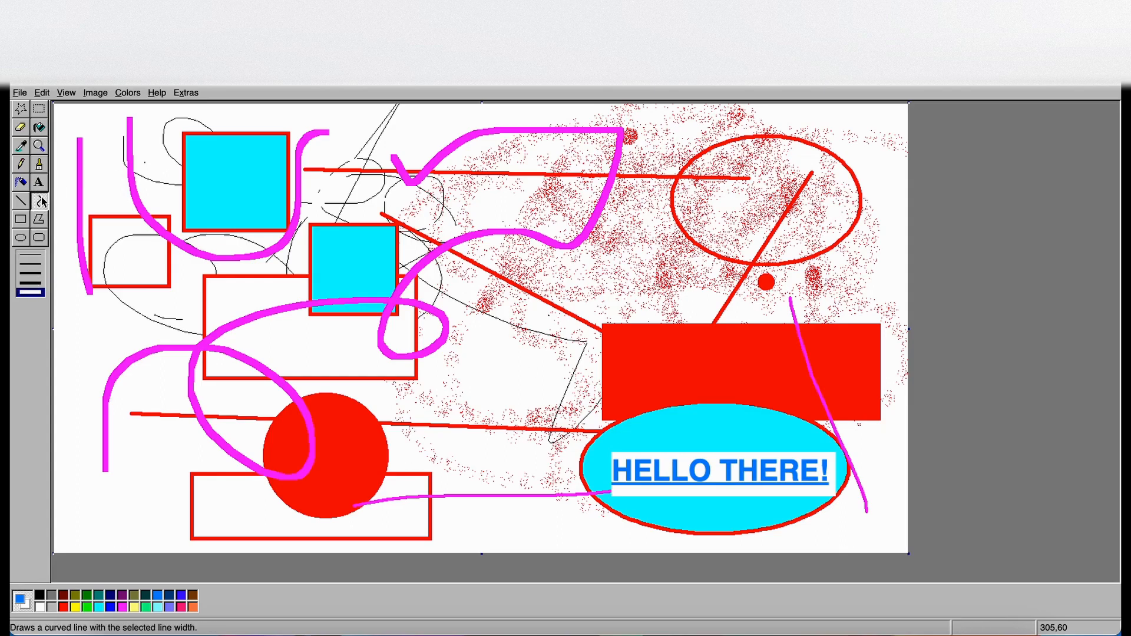
{"action": "left_click_drag", "start_coordinate": [87, 515], "coordinate": [477, 326]}
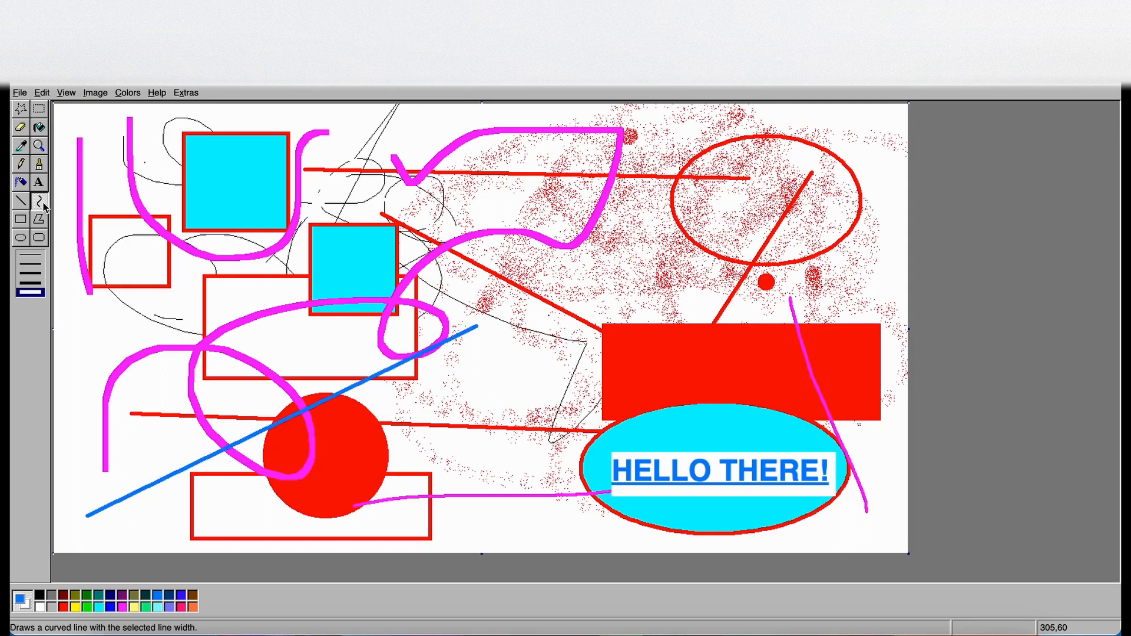
{"action": "left_click_drag", "start_coordinate": [396, 464], "coordinate": [226, 395]}
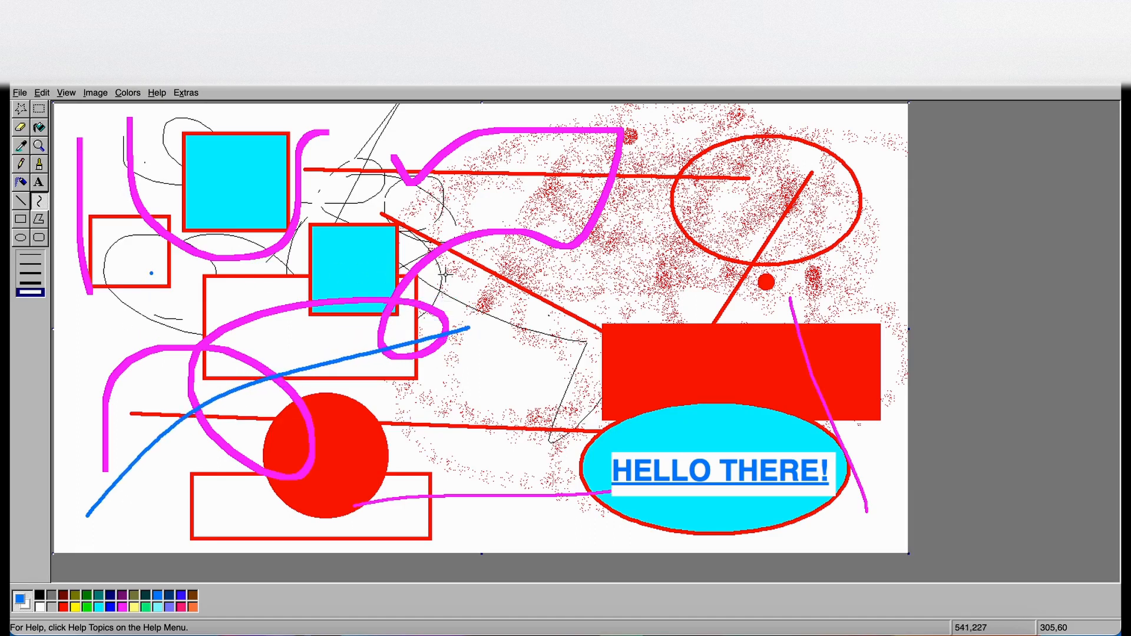
Draw a looping blue curve across the cyan squares and another bent blue curve above the red rectangle
{"action": "mouse_move", "coordinate": [495, 301]}
{"action": "left_mouse_down"}
{"action": "mouse_move", "coordinate": [661, 235]}
{"action": "mouse_move", "coordinate": [938, 176]}
{"action": "mouse_move", "coordinate": [954, 162]}
{"action": "left_mouse_up"}
{"action": "left_click_drag", "start_coordinate": [485, 195], "coordinate": [508, 112]}
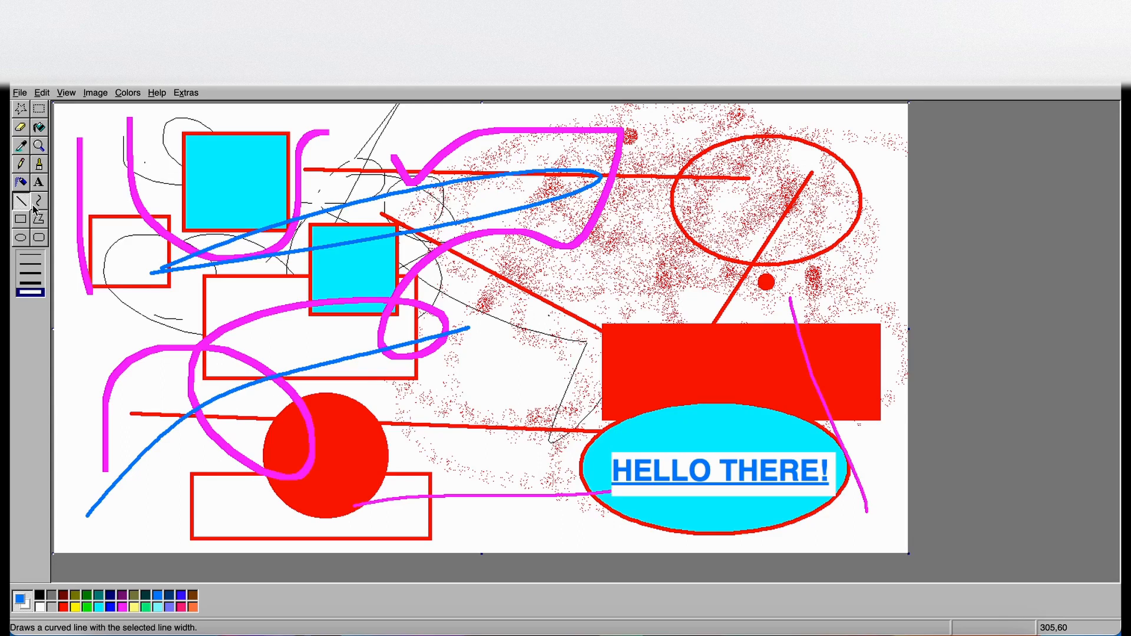
{"action": "left_click_drag", "start_coordinate": [458, 436], "coordinate": [830, 219]}
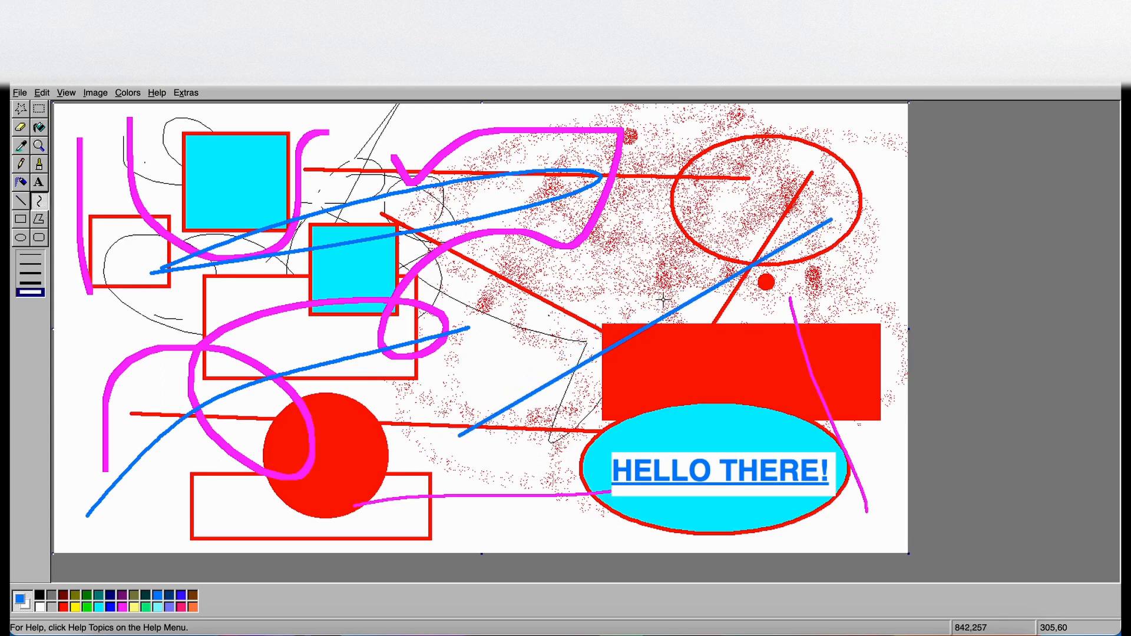
{"action": "left_click_drag", "start_coordinate": [649, 329], "coordinate": [520, 226]}
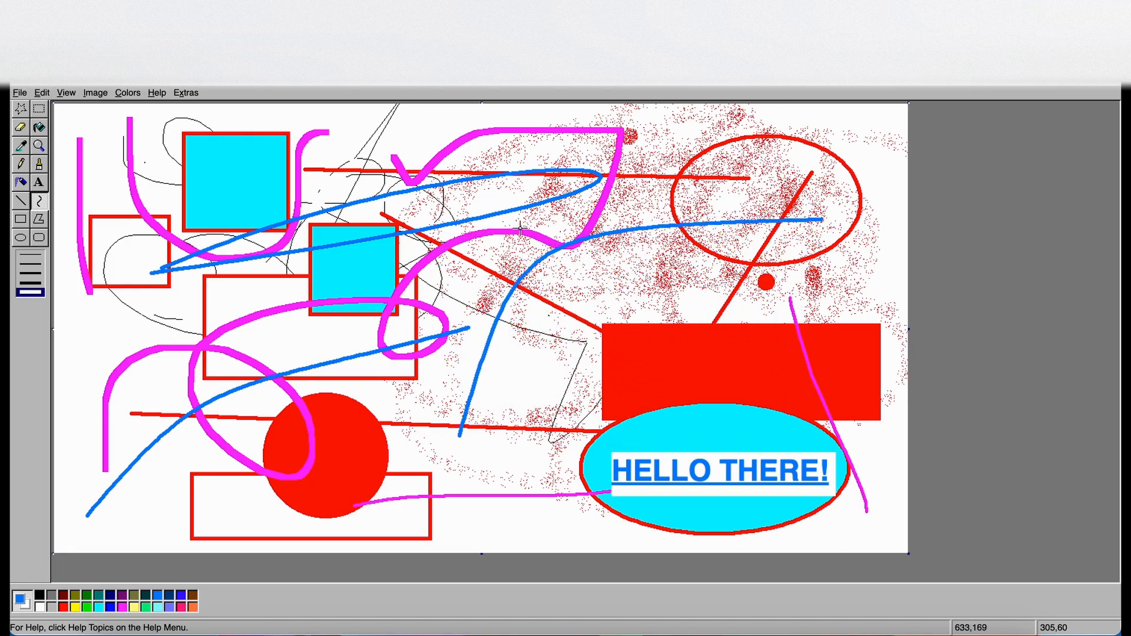
Draw a closed, nine-point zigzag polygon as a blue outline across the red rectangle and red ellipse outline
{"action": "left_click", "coordinate": [44, 223]}
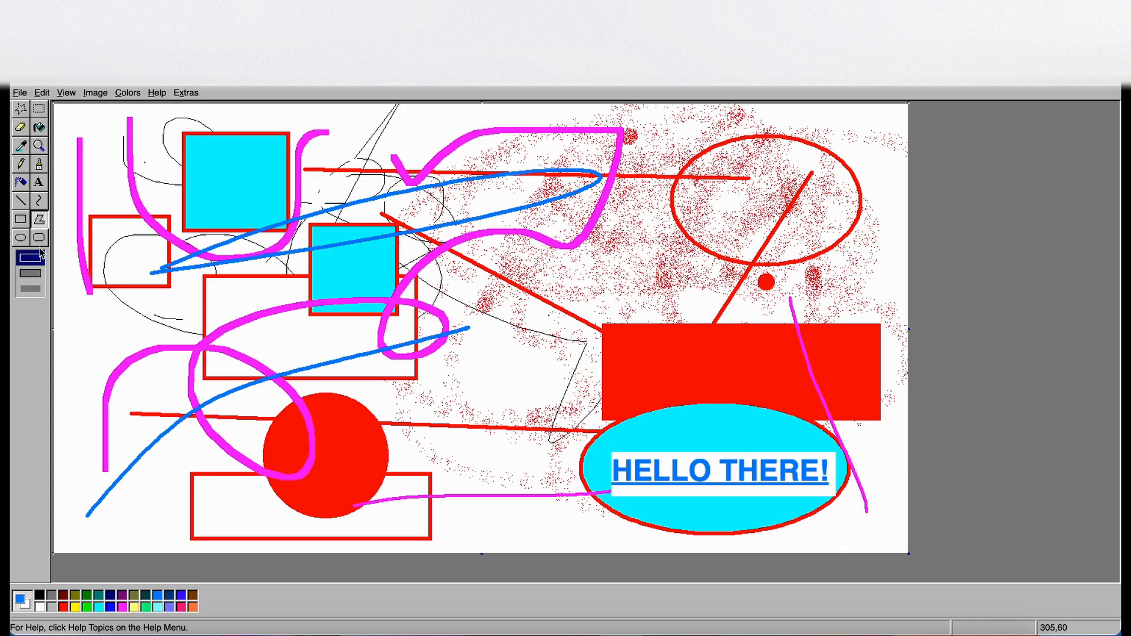
{"action": "left_click", "coordinate": [29, 225]}
{"action": "left_click", "coordinate": [39, 219]}
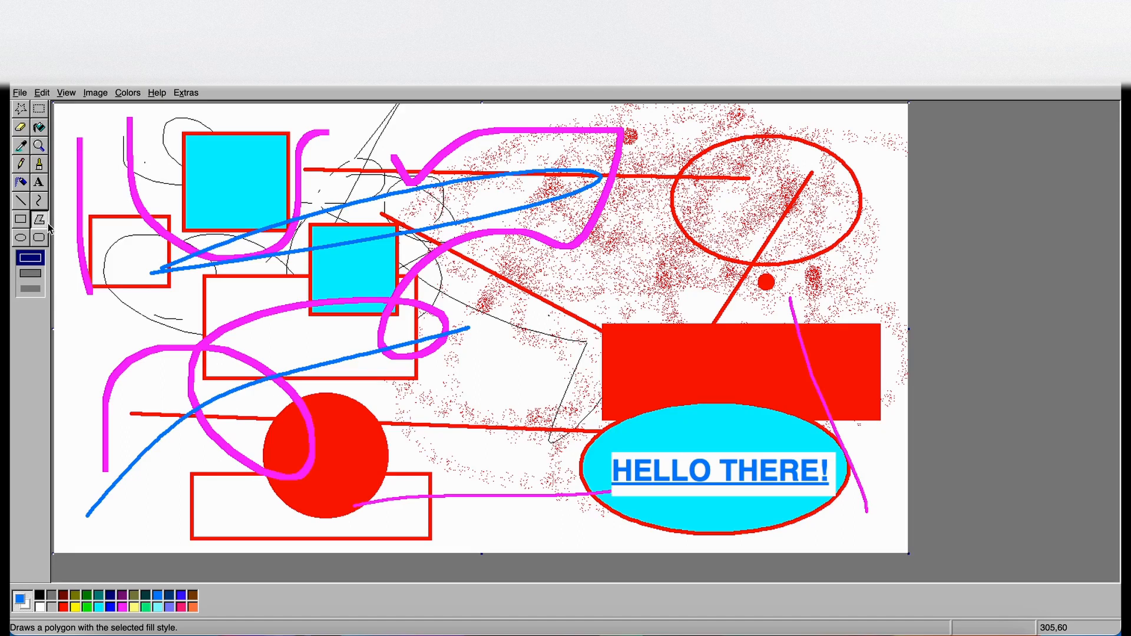
{"action": "left_click_drag", "start_coordinate": [460, 511], "coordinate": [867, 227]}
{"action": "left_click", "coordinate": [656, 183]}
{"action": "left_click", "coordinate": [538, 295]}
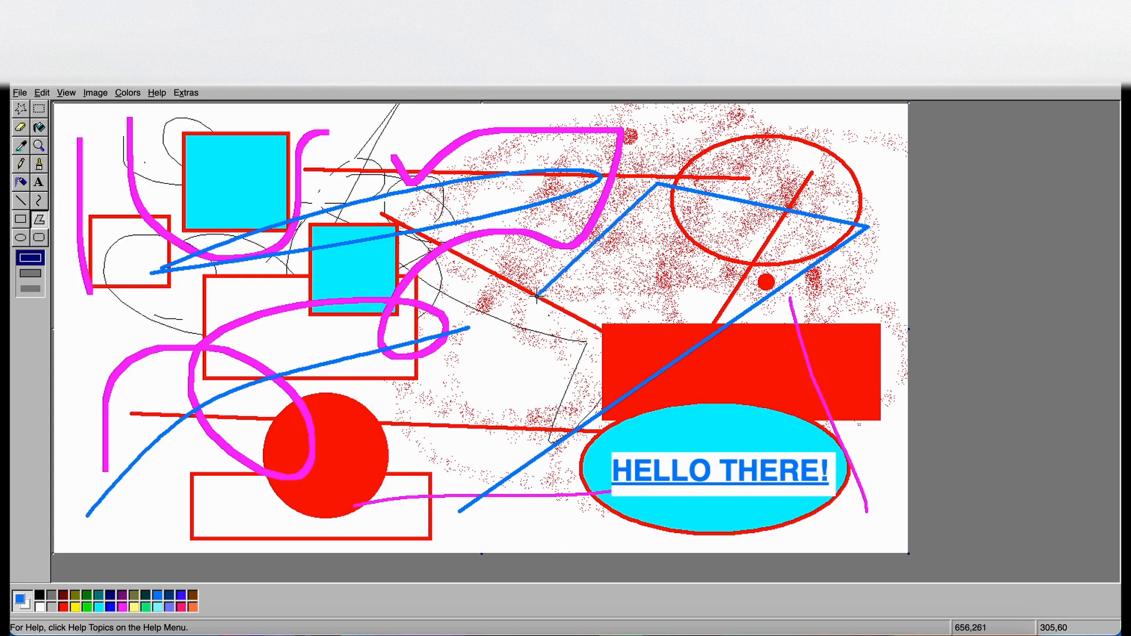
{"action": "left_click", "coordinate": [690, 267]}
{"action": "left_click", "coordinate": [617, 365]}
{"action": "left_click", "coordinate": [459, 330]}
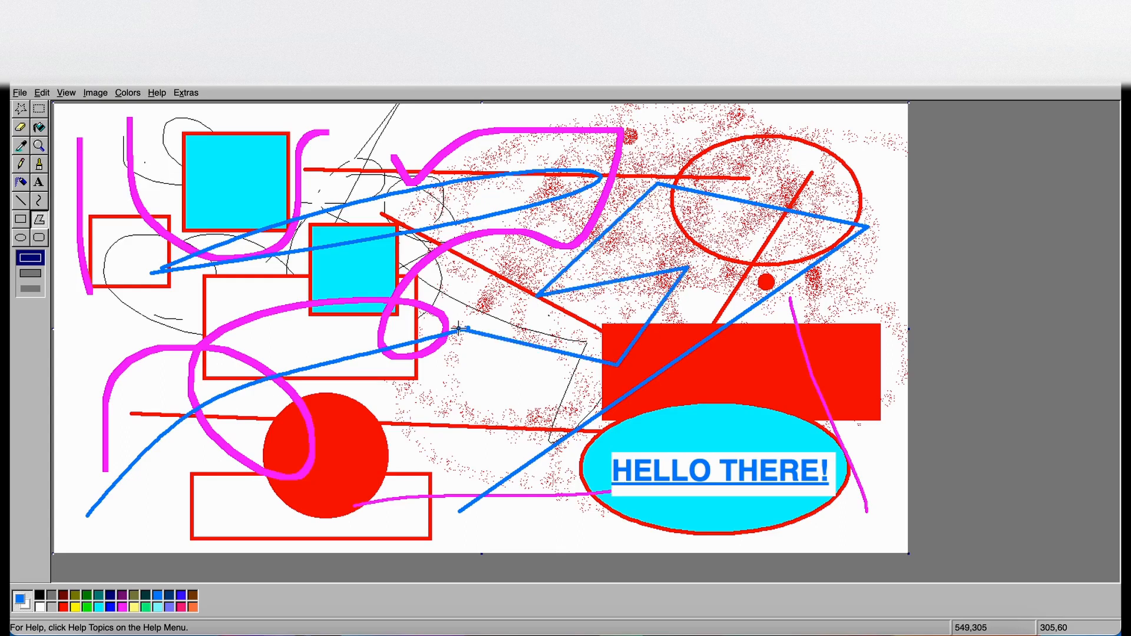
{"action": "left_click", "coordinate": [368, 431]}
{"action": "left_click", "coordinate": [498, 421]}
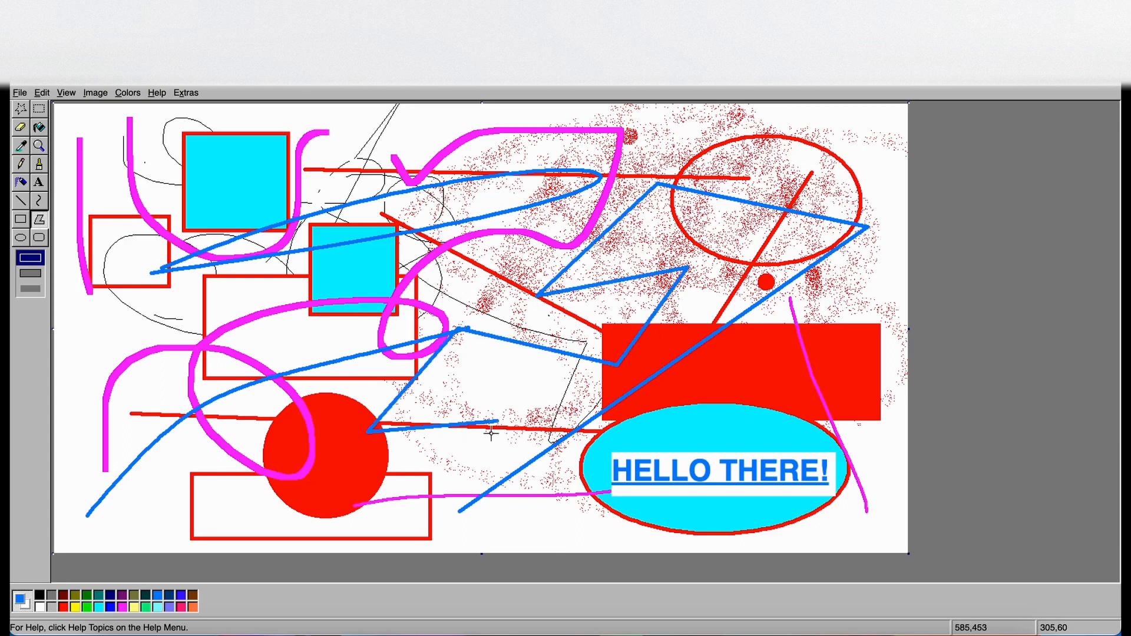
{"action": "left_click", "coordinate": [459, 512]}
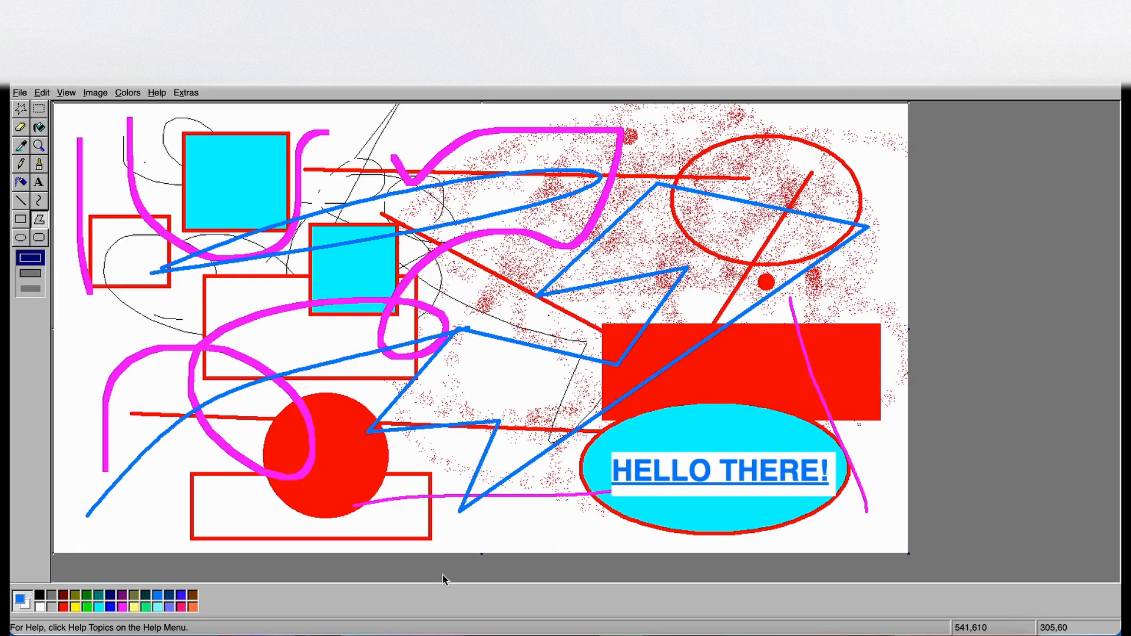
Fill the white area at the polygon's lower left and the connected red parts inside the polygon with green
{"action": "left_click", "coordinate": [39, 128]}
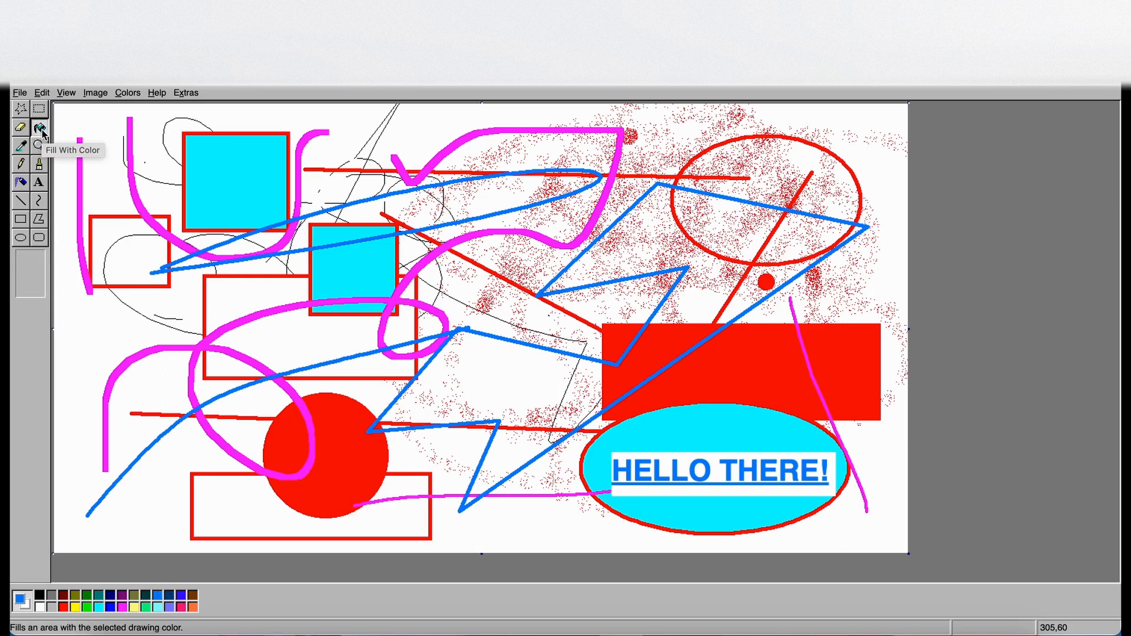
{"action": "left_click", "coordinate": [64, 607]}
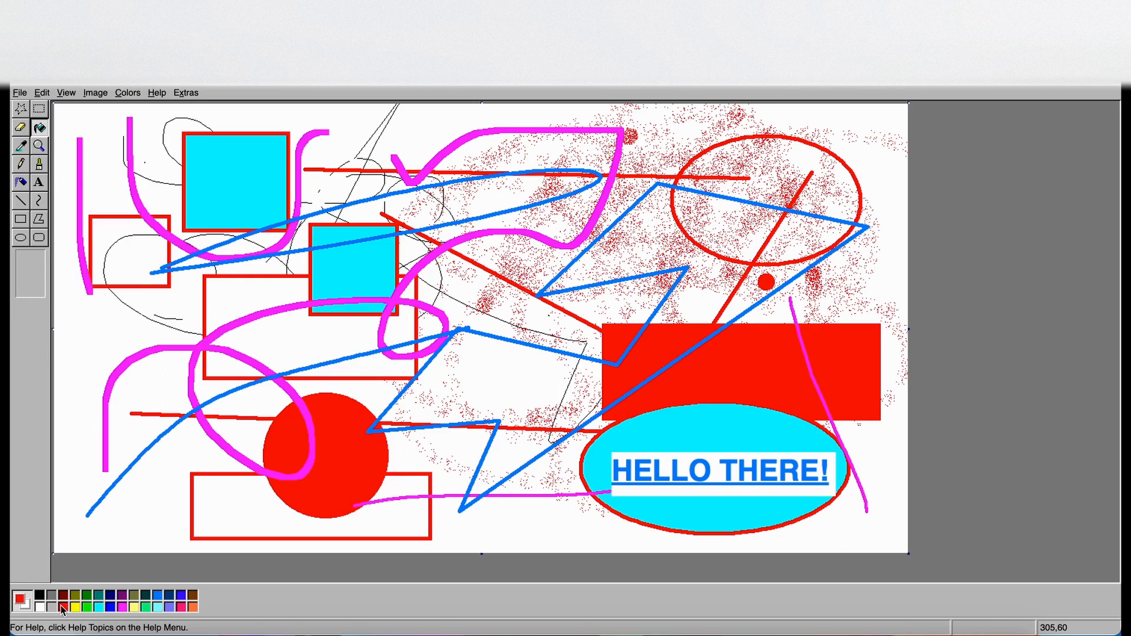
{"action": "left_click", "coordinate": [87, 608]}
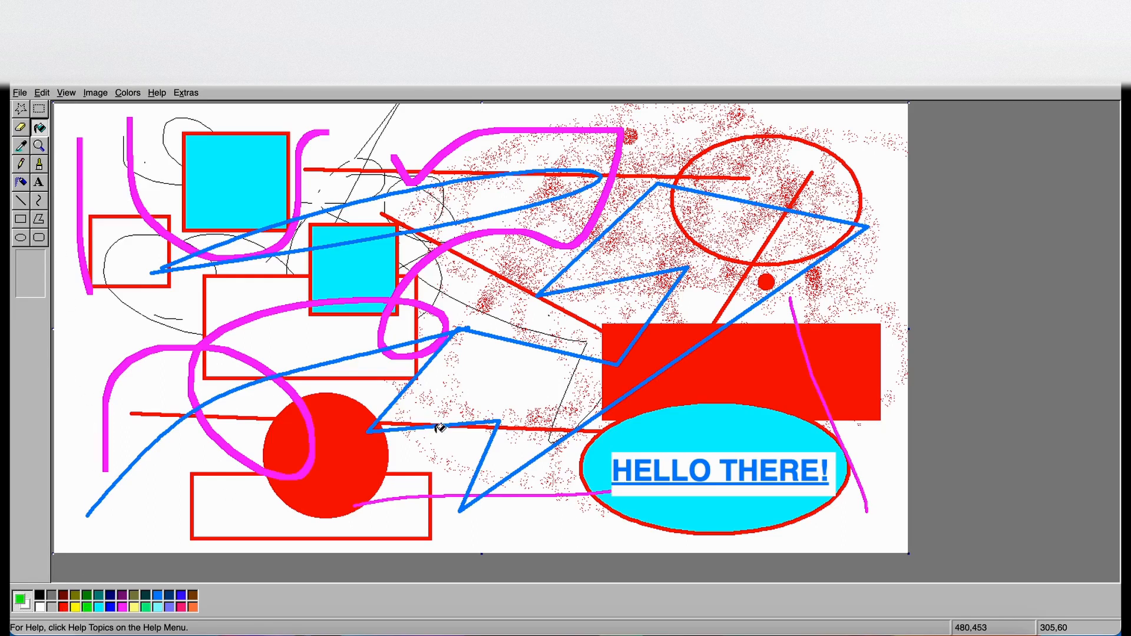
{"action": "left_click", "coordinate": [503, 373]}
{"action": "left_click", "coordinate": [726, 255]}
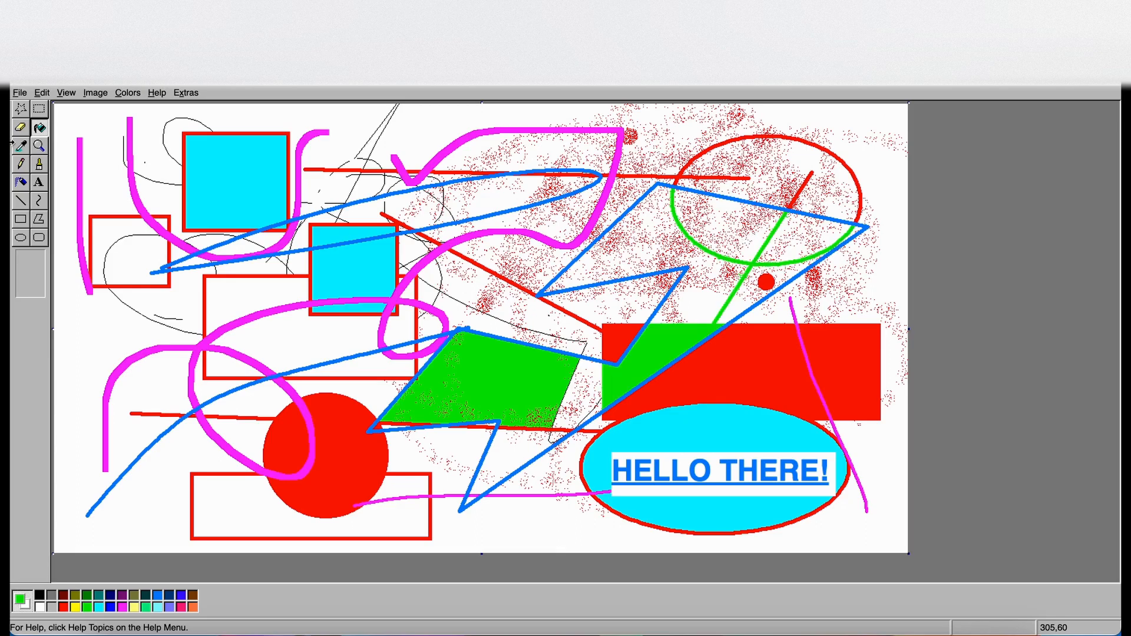
Draw a green rounded rectangle outline in the canvas's upper-right corner and a white-filled, green-outlined one near its left edge
{"action": "left_click", "coordinate": [42, 240]}
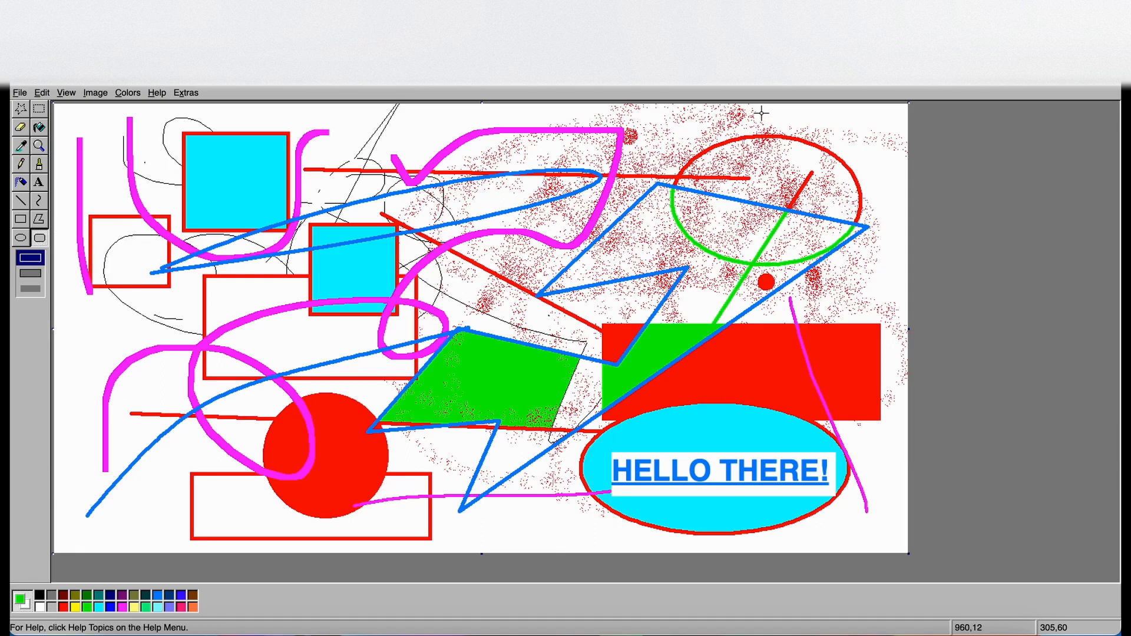
{"action": "left_click_drag", "start_coordinate": [775, 117], "coordinate": [894, 183]}
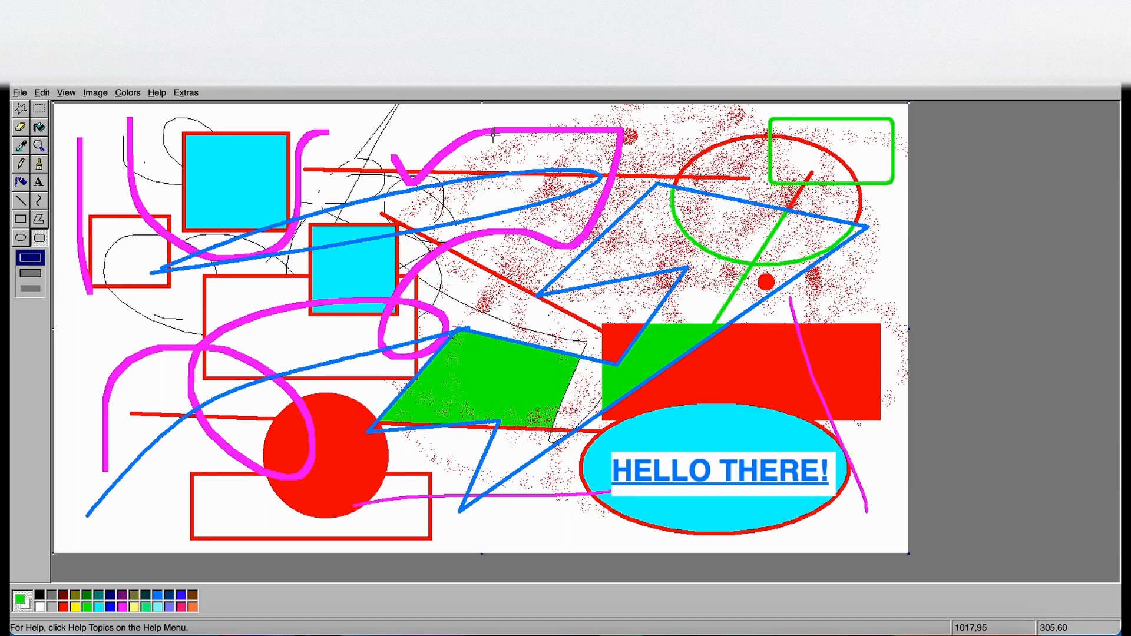
{"action": "left_click", "coordinate": [30, 274]}
{"action": "left_click_drag", "start_coordinate": [95, 312], "coordinate": [214, 396]}
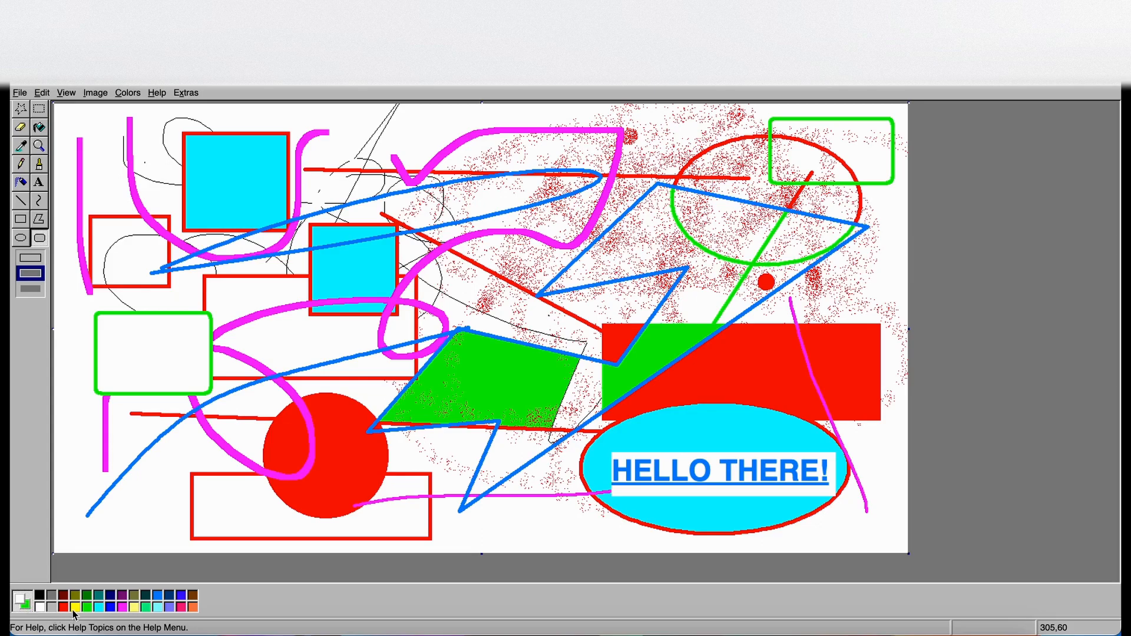
Draw three more rounded rectangles: green with a cyan outline, cyan with a green outline, and solid green without an outline
{"action": "left_click", "coordinate": [97, 609]}
{"action": "left_click_drag", "start_coordinate": [95, 428], "coordinate": [210, 513]}
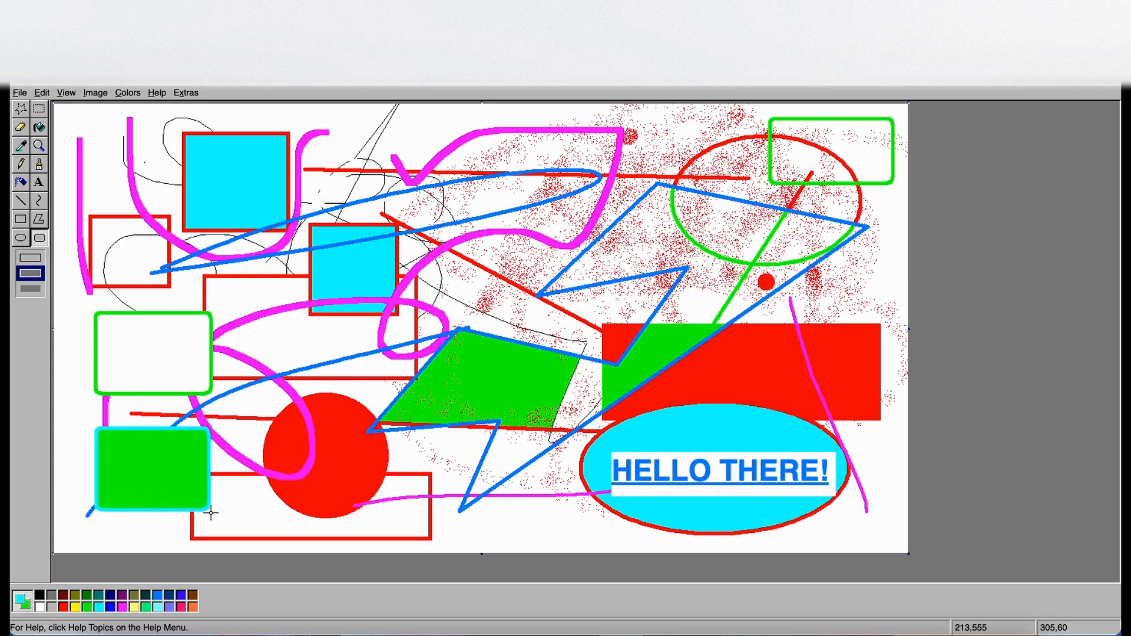
{"action": "left_click", "coordinate": [23, 605]}
{"action": "left_click_drag", "start_coordinate": [478, 495], "coordinate": [583, 544]}
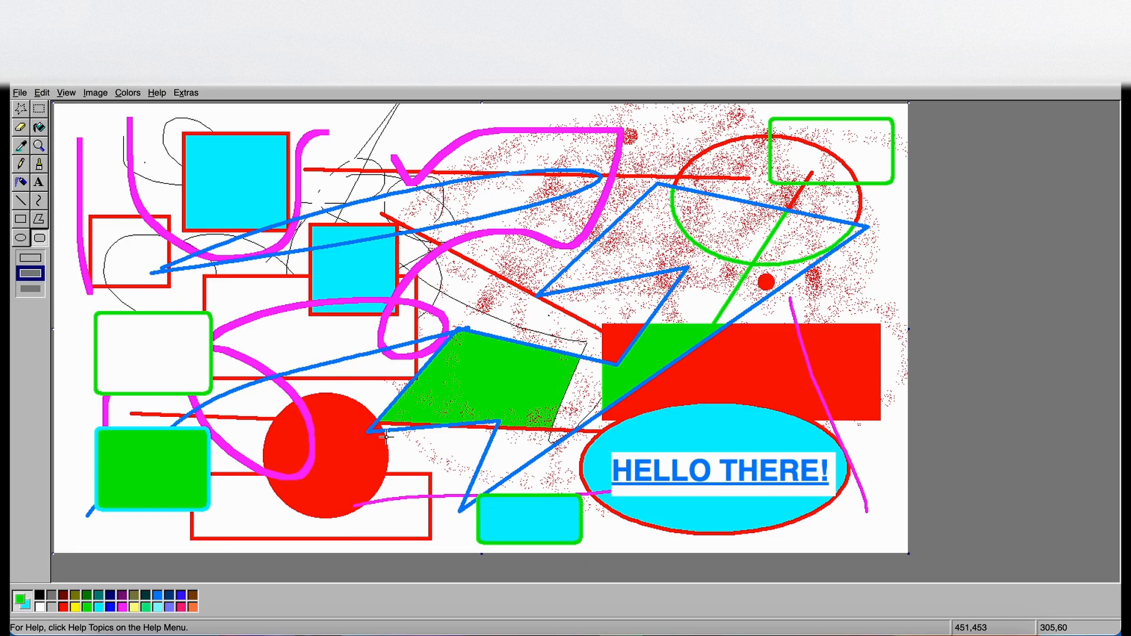
{"action": "left_click", "coordinate": [36, 290]}
{"action": "left_click_drag", "start_coordinate": [99, 152], "coordinate": [173, 199]}
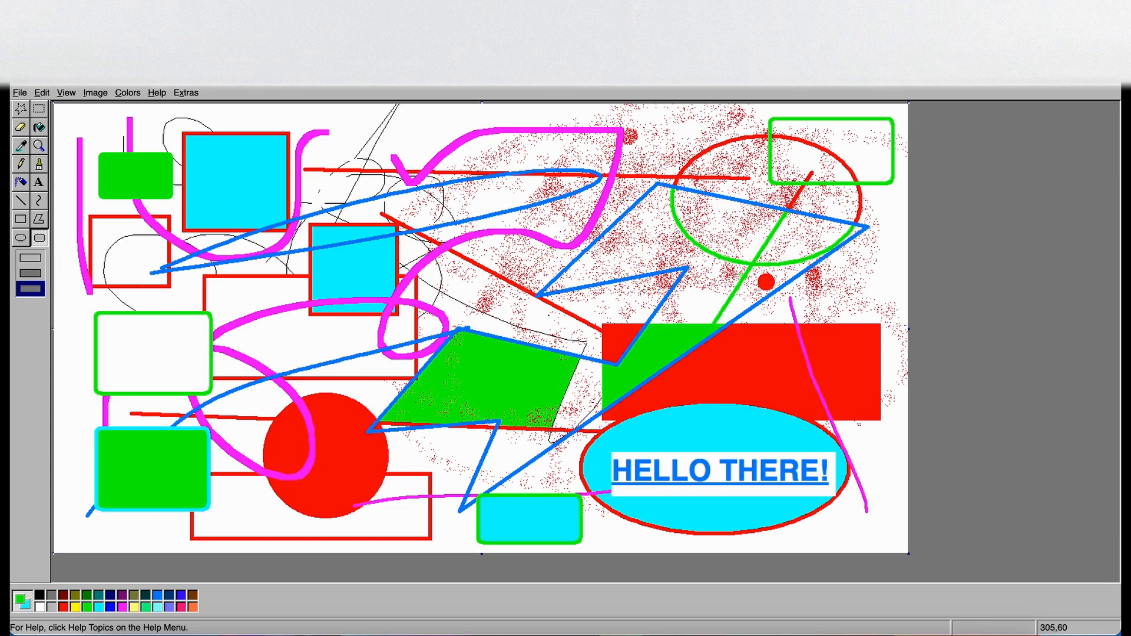
{"action": "left_click", "coordinate": [23, 93]}
{"action": "mouse_move", "coordinate": [52, 97]}
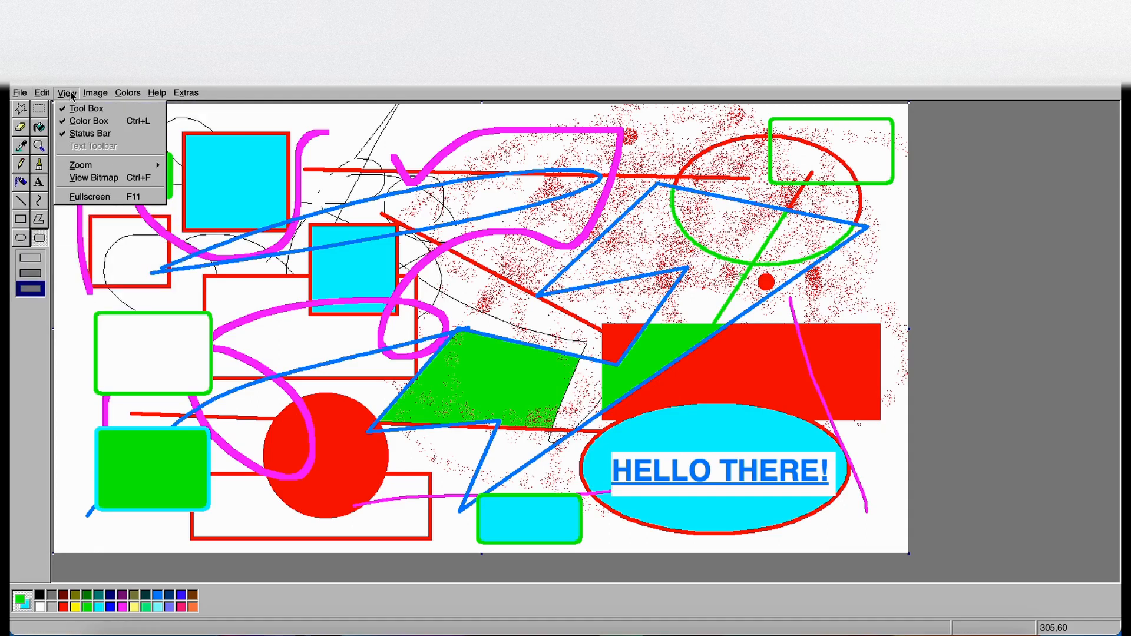
{"action": "mouse_move", "coordinate": [112, 97]}
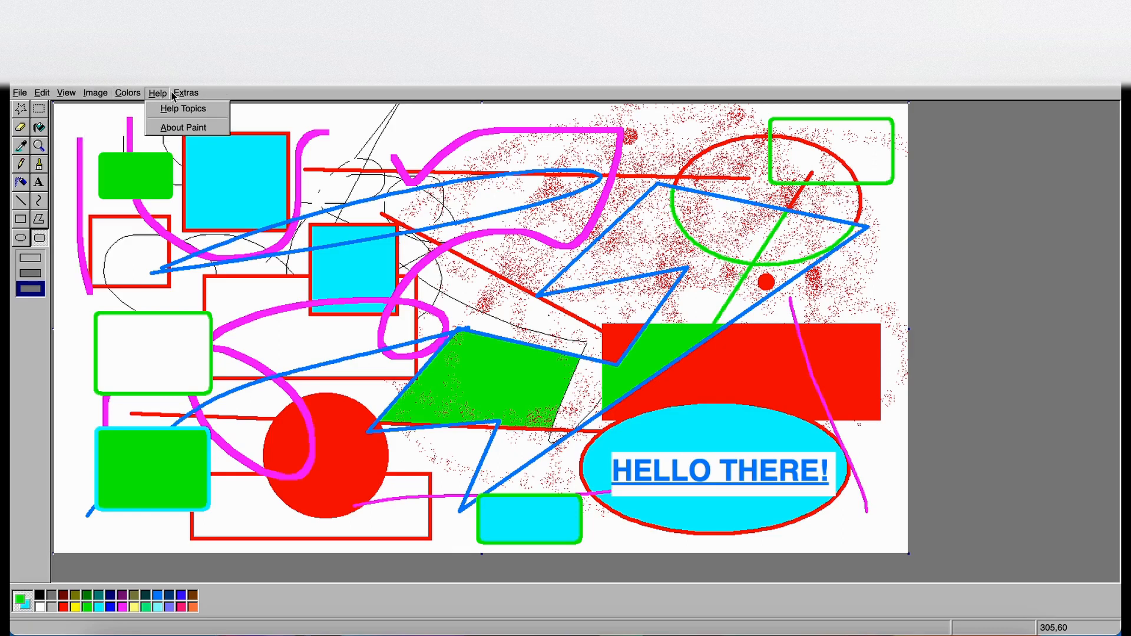
{"action": "mouse_move", "coordinate": [192, 96]}
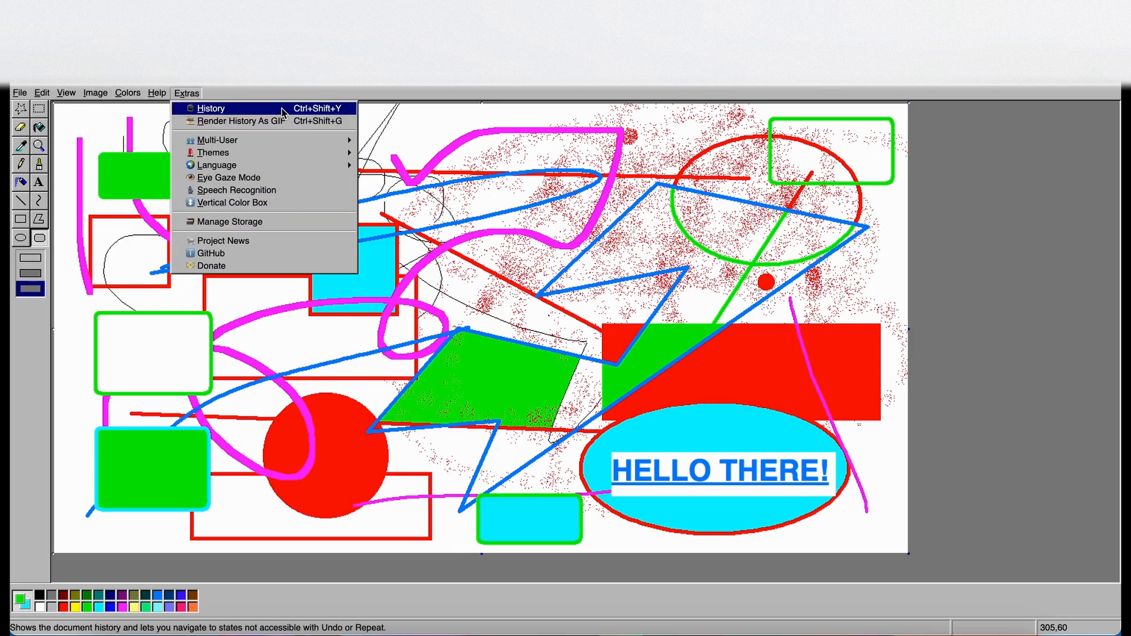
{"action": "mouse_move", "coordinate": [343, 144]}
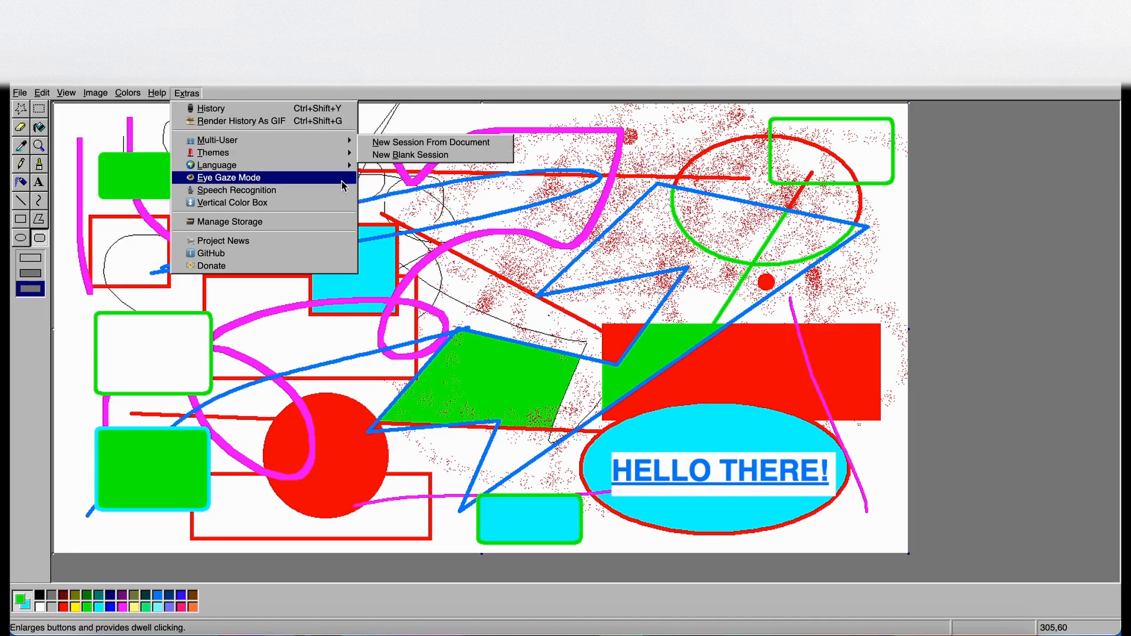
{"action": "left_click", "coordinate": [1053, 274]}
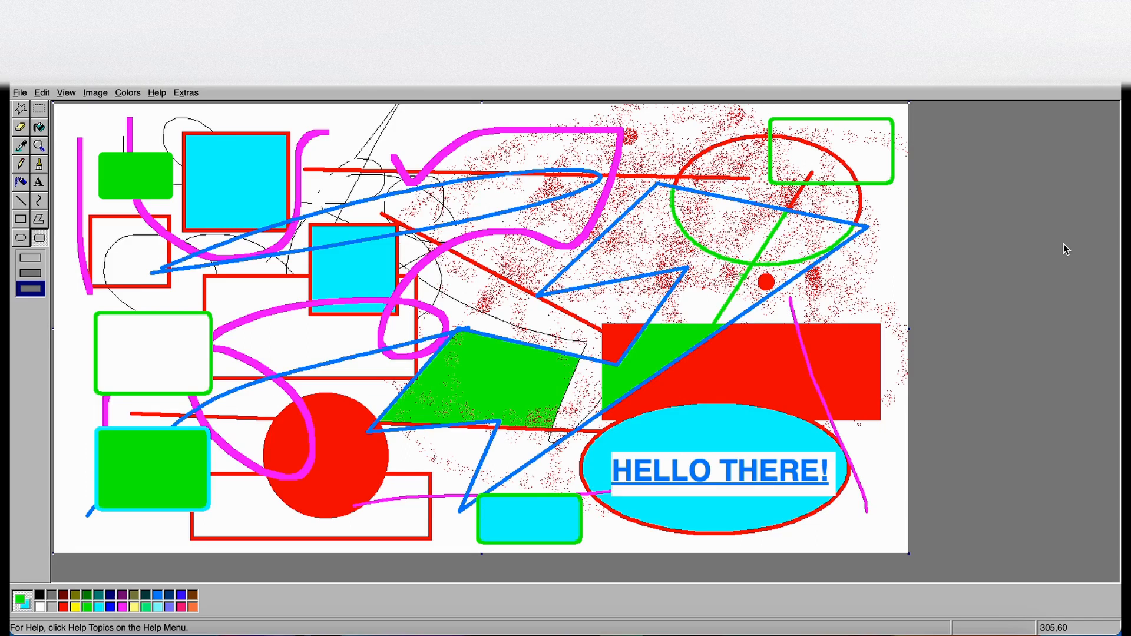
Start saving the picture under a new name, look through the available file formats and cancel without saving
{"action": "left_click", "coordinate": [20, 93]}
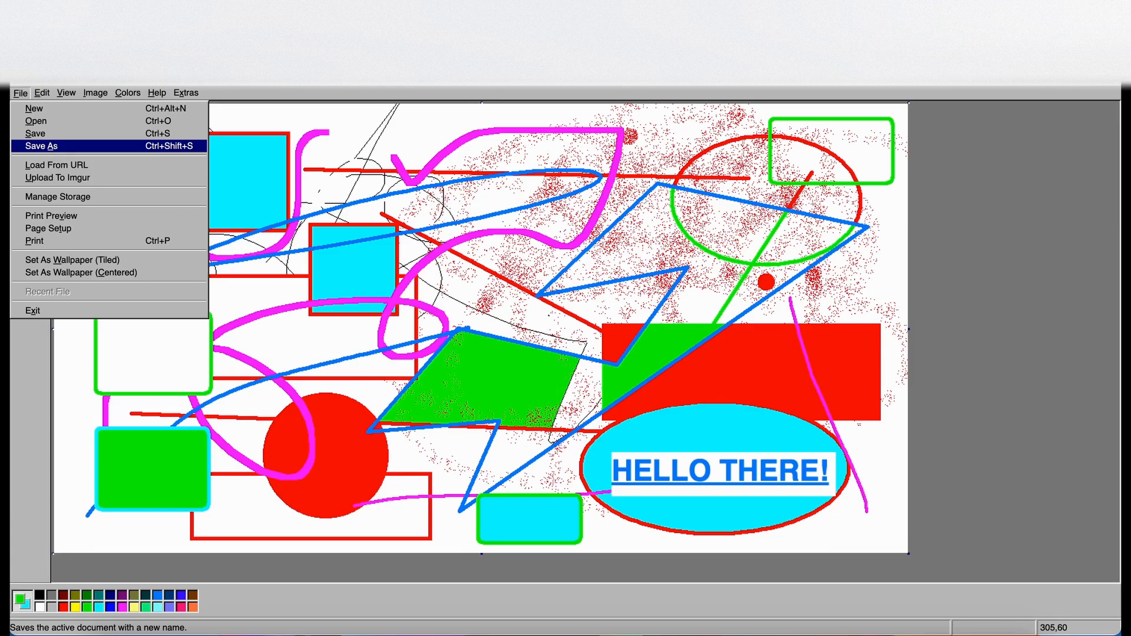
{"action": "left_click", "coordinate": [58, 146]}
{"action": "key", "text": "Tab"}
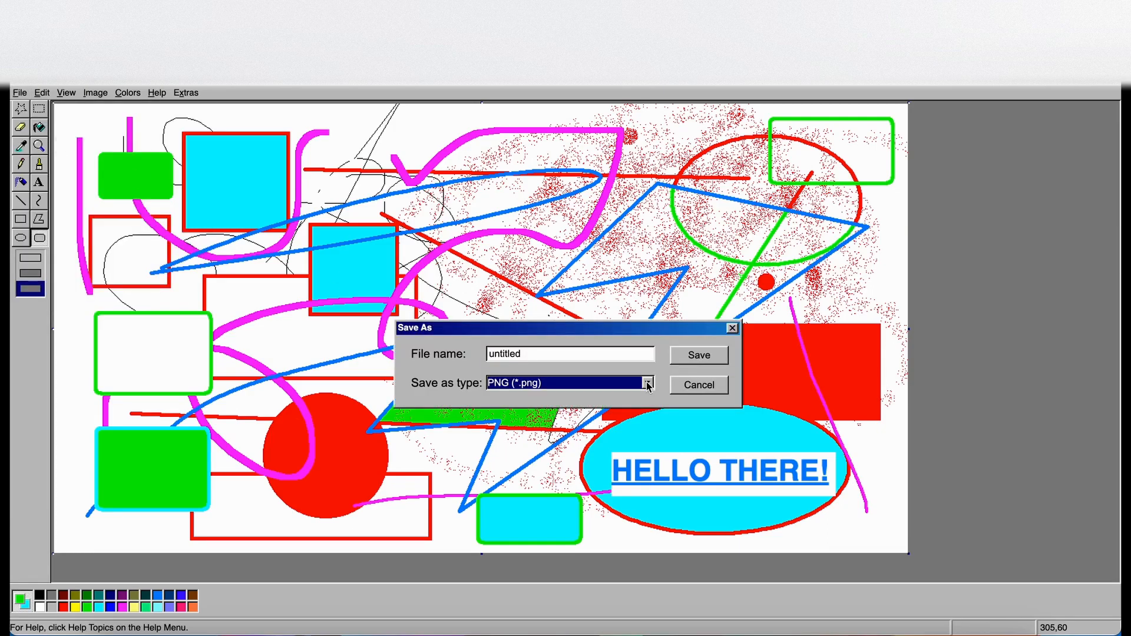
{"action": "left_click", "coordinate": [648, 386]}
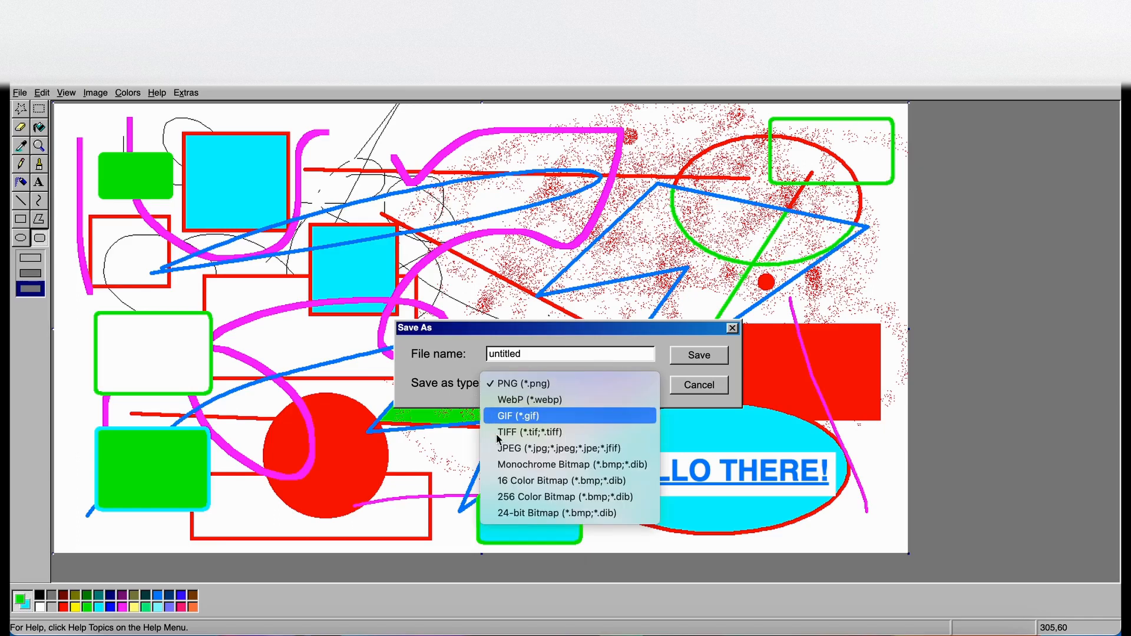
{"action": "left_click", "coordinate": [732, 332]}
{"action": "left_click", "coordinate": [732, 329]}
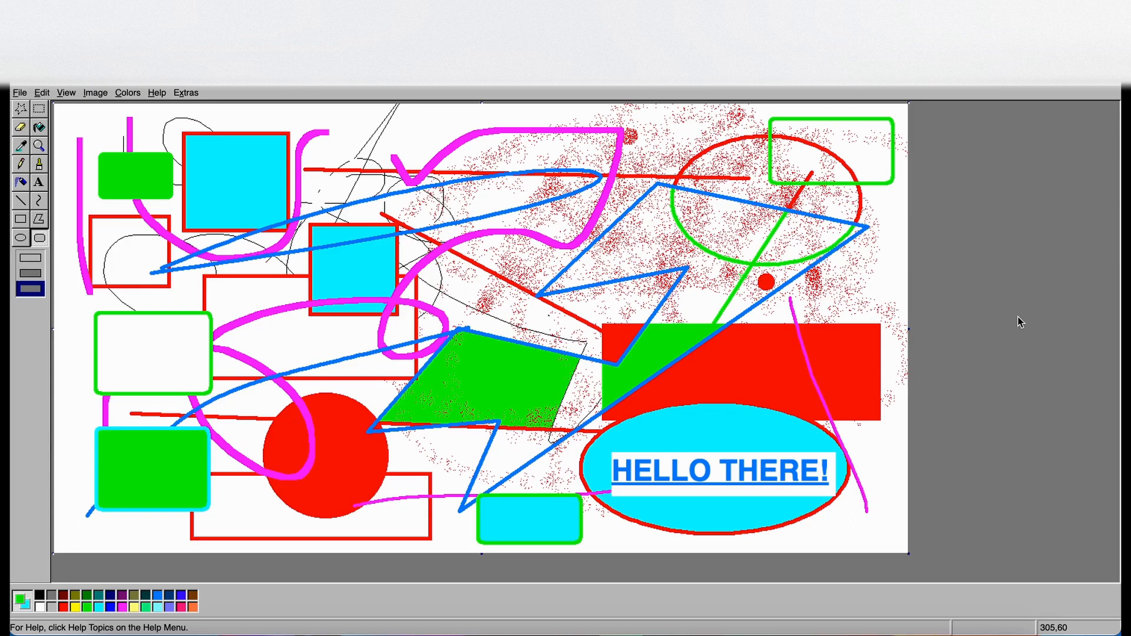